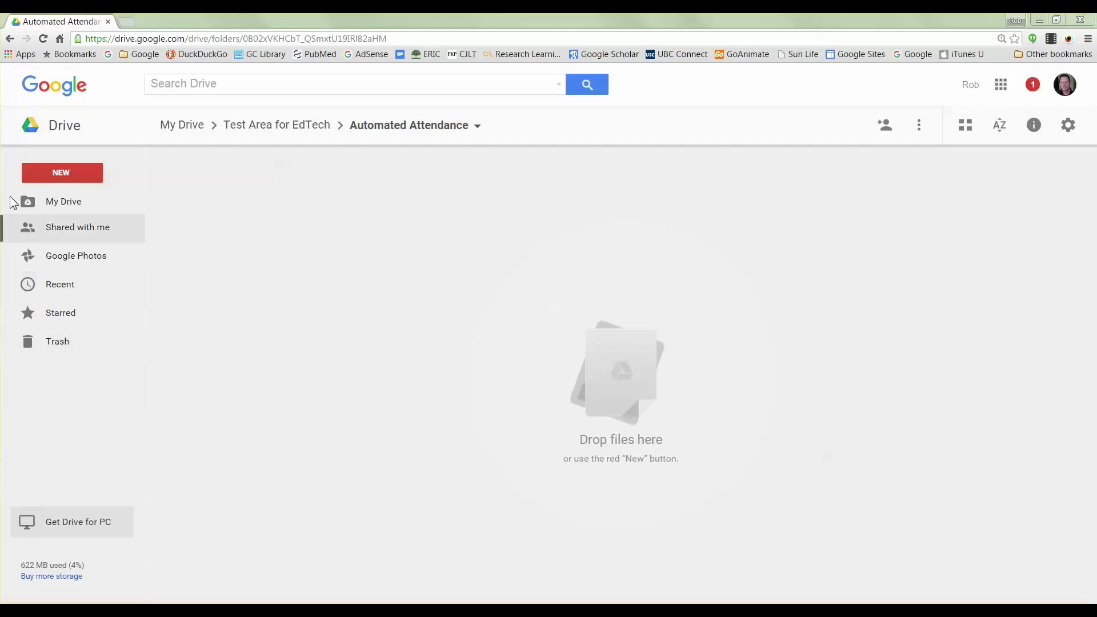
Step: Create a new Google Form from Drive's New > More menu
left_click(69, 171)
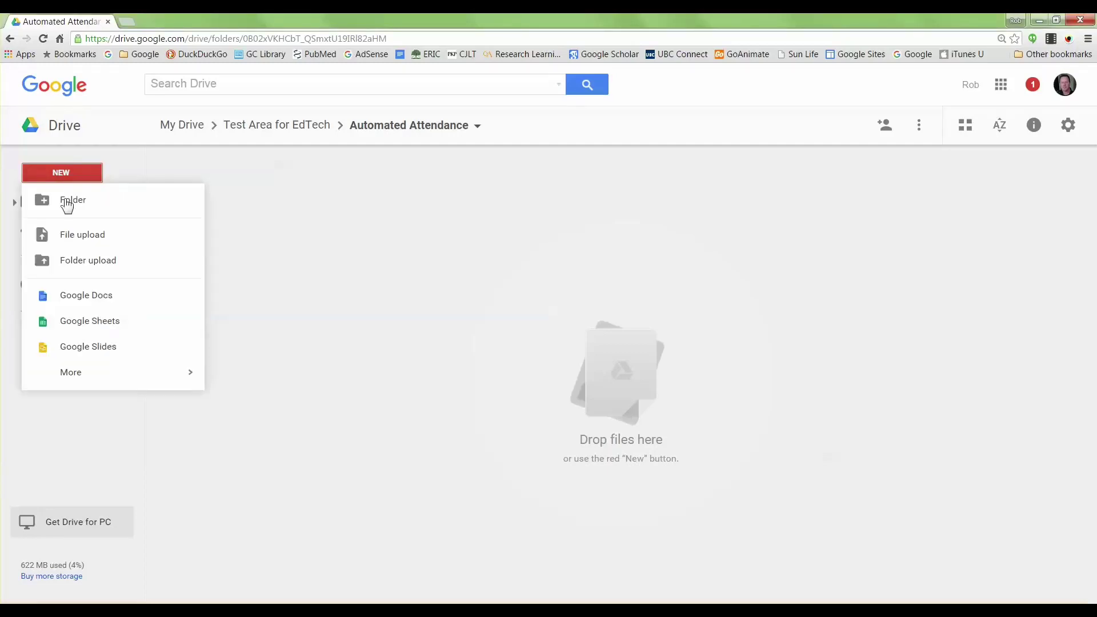
mouse_move(79, 382)
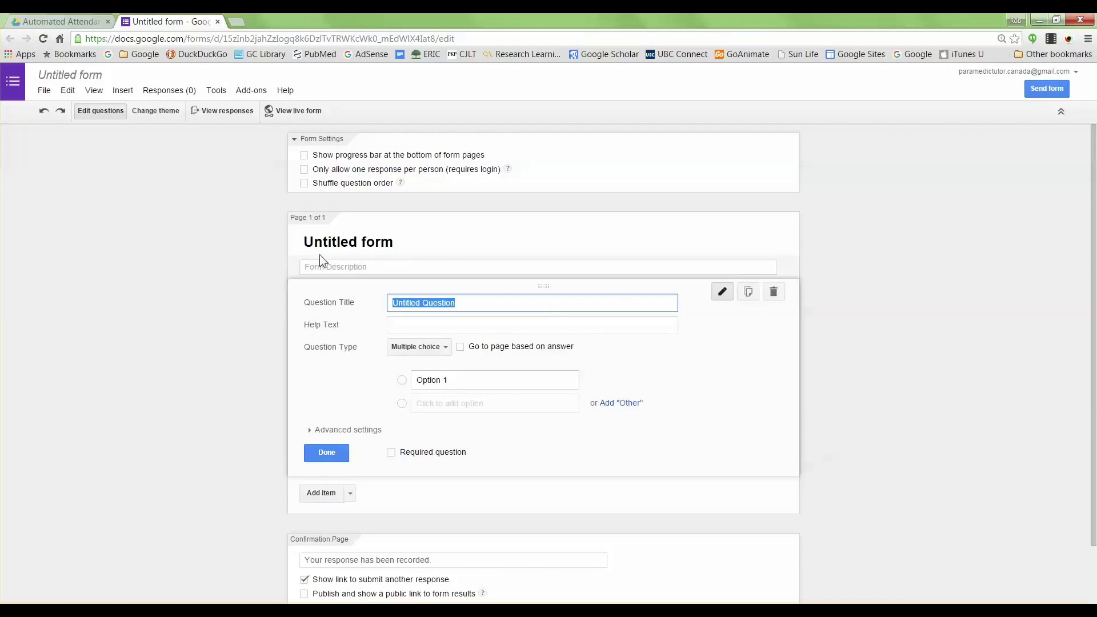
Step: Title the form 'Attendance 101' and make the first question a short-answer 'Last Name'
left_click_drag(398, 241, 286, 234)
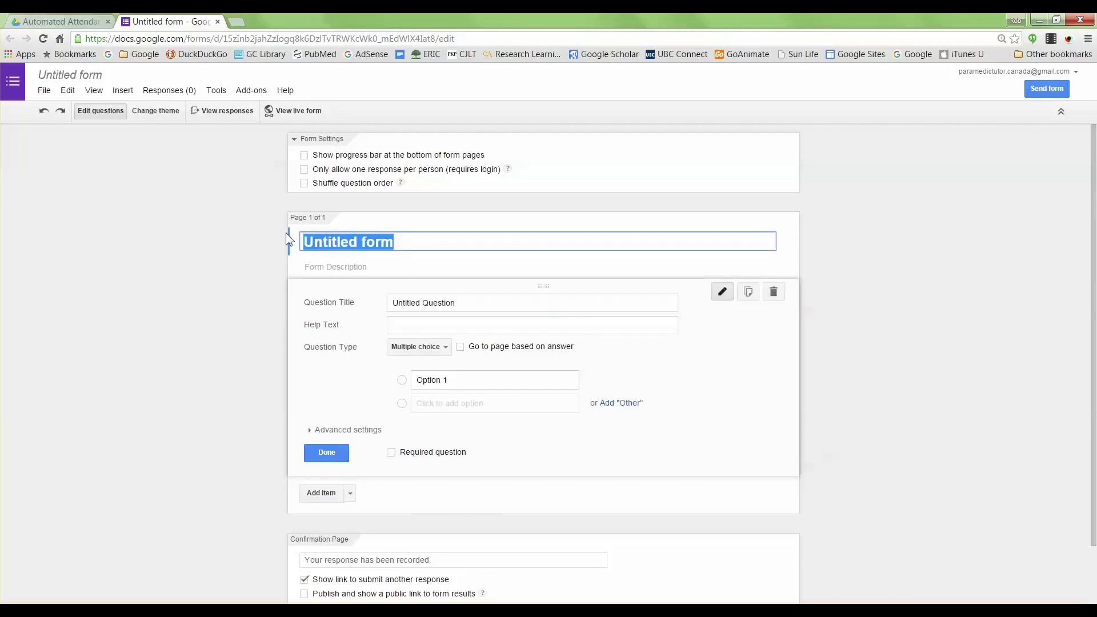
type("At")
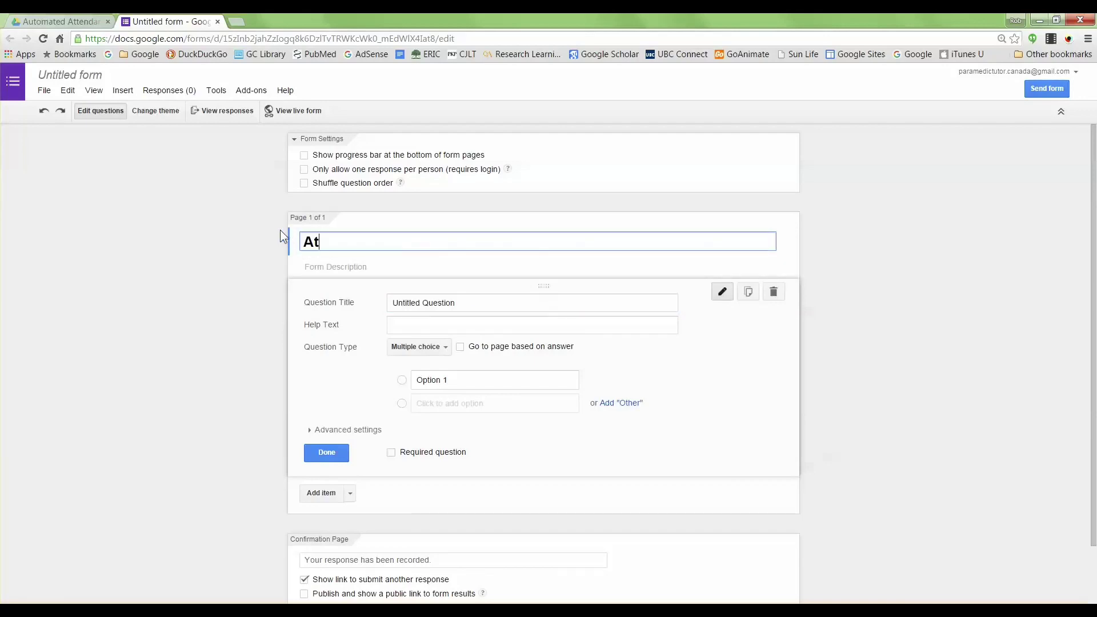
type("tendance 101")
left_click_drag(465, 303, 352, 305)
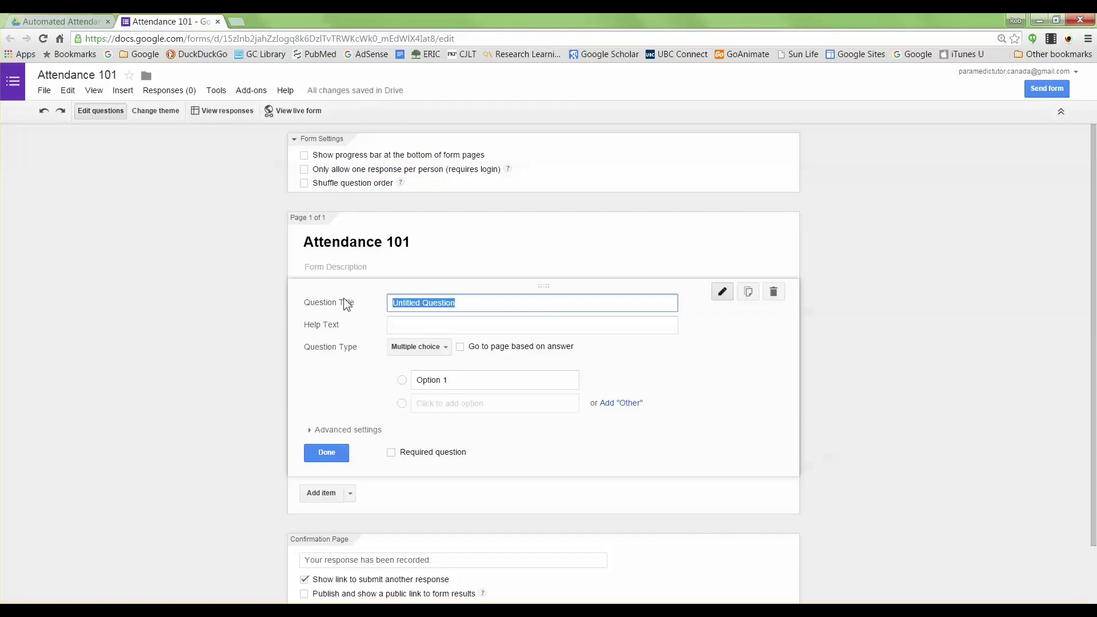
type("Last Name")
left_click(445, 350)
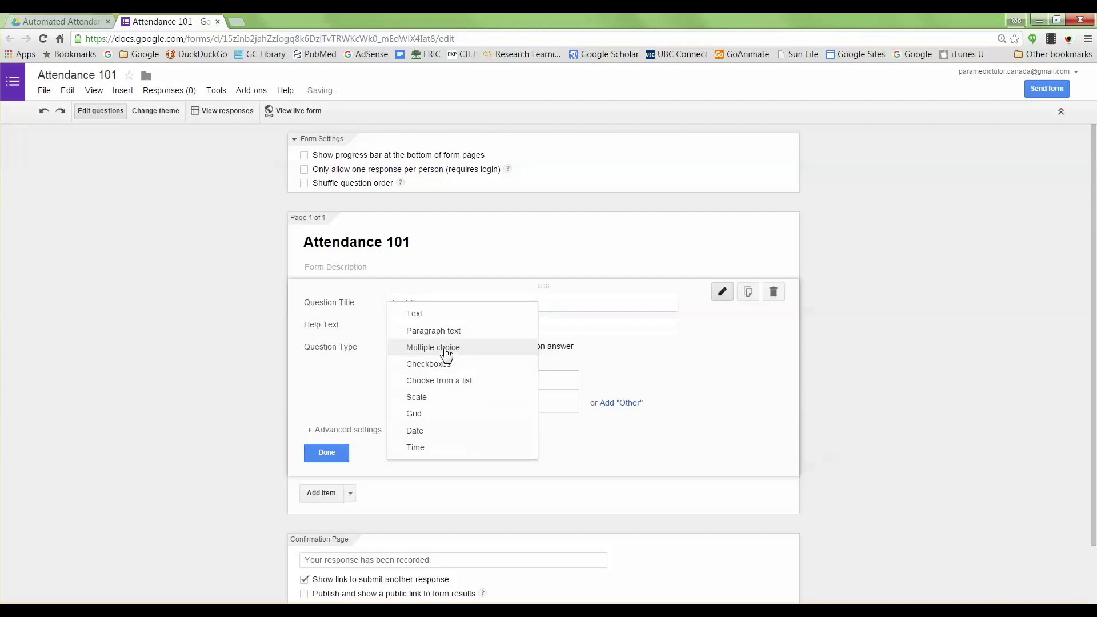
left_click(422, 313)
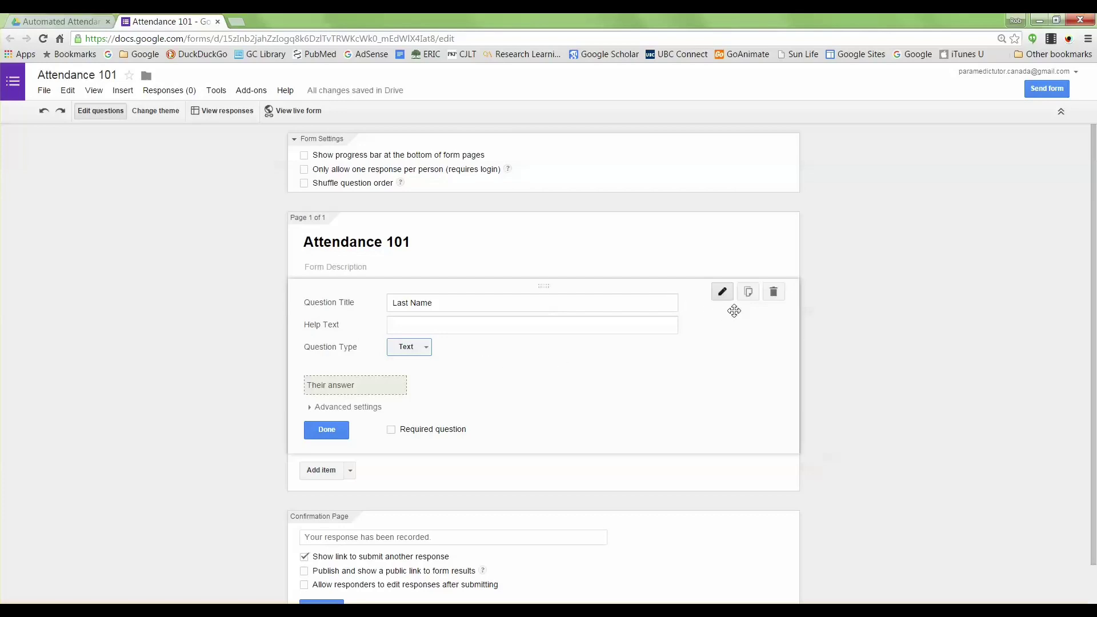
Step: Duplicate the Last Name question and rename the copy 'First Name'
left_click(747, 293)
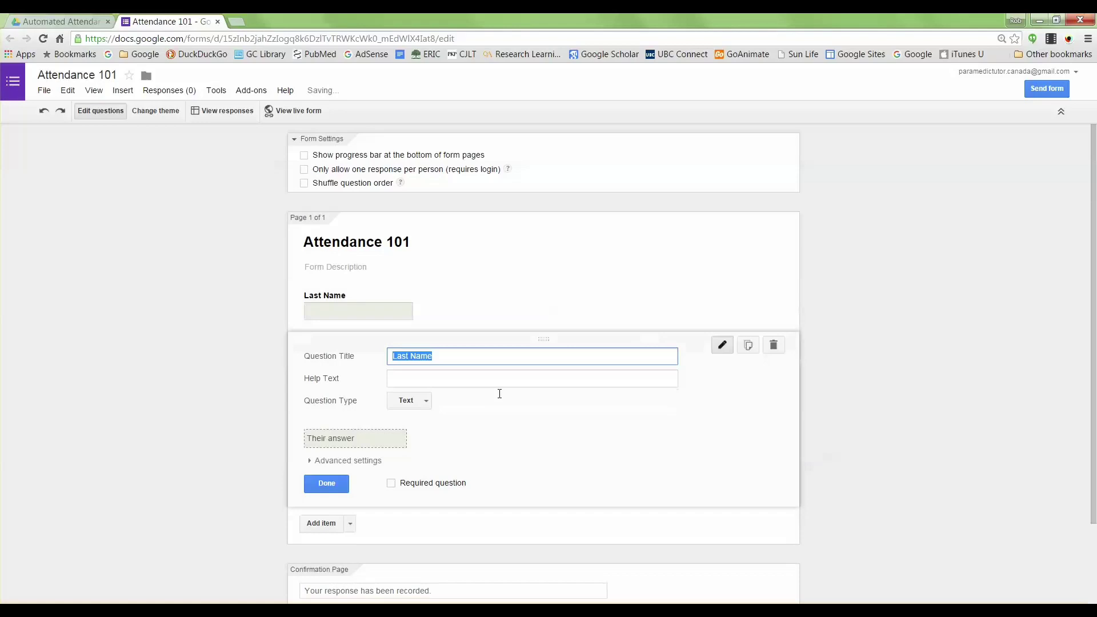
left_click(409, 356)
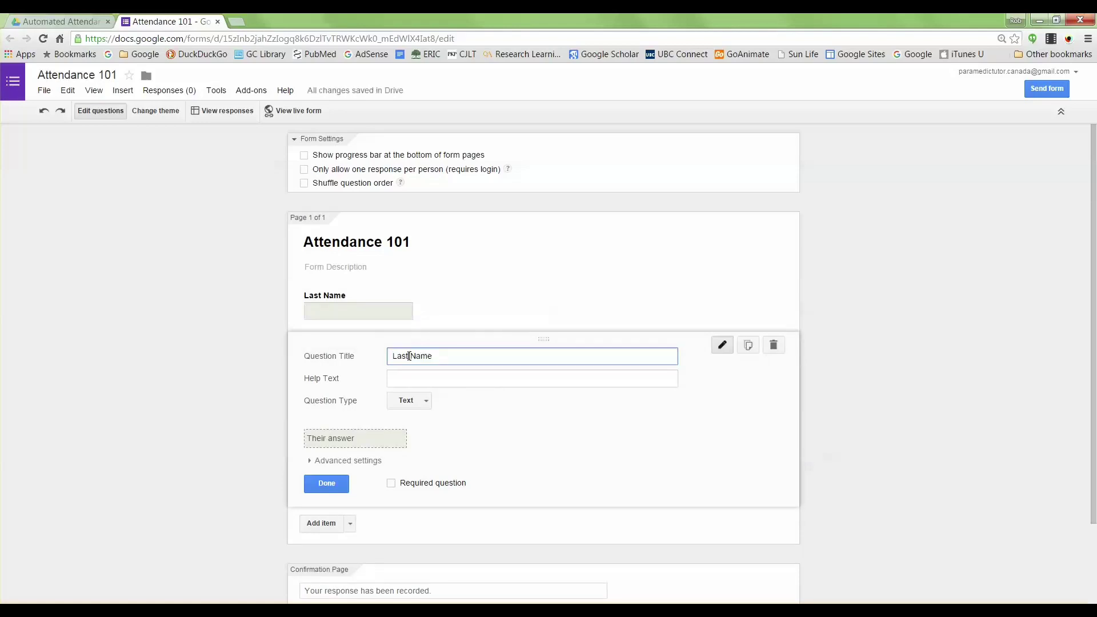
key("BackSpace")
key("BackSpace")
key("BackSpace")
key("BackSpace")
key("BackSpace")
type("First")
left_click(323, 483)
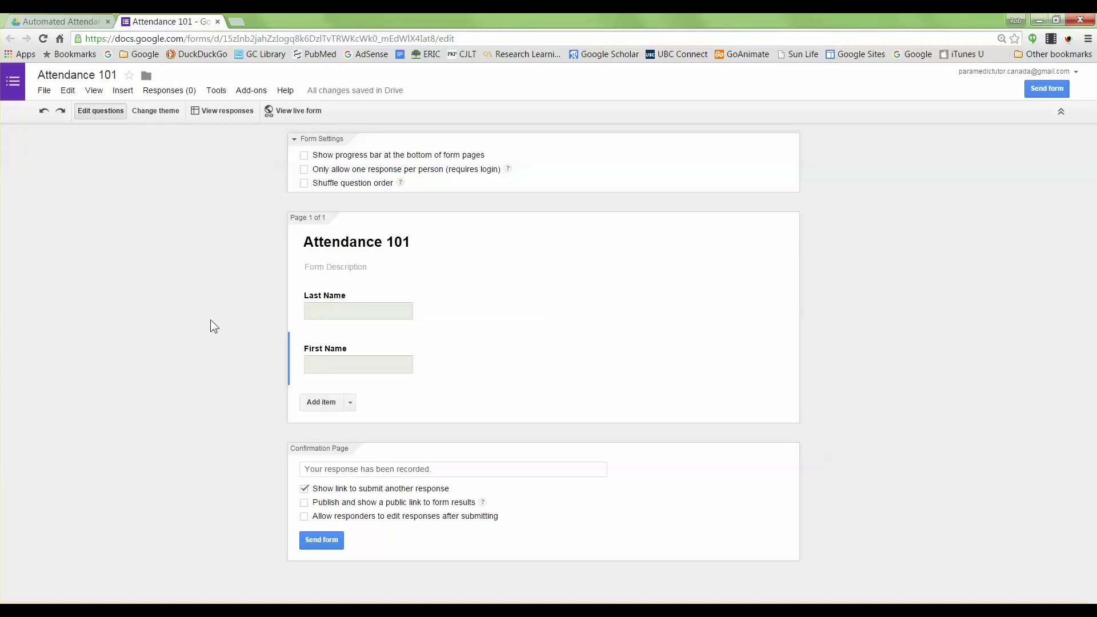
Step: Pick City Skyline from the theme list to give the form a teal skyline header
left_click(158, 114)
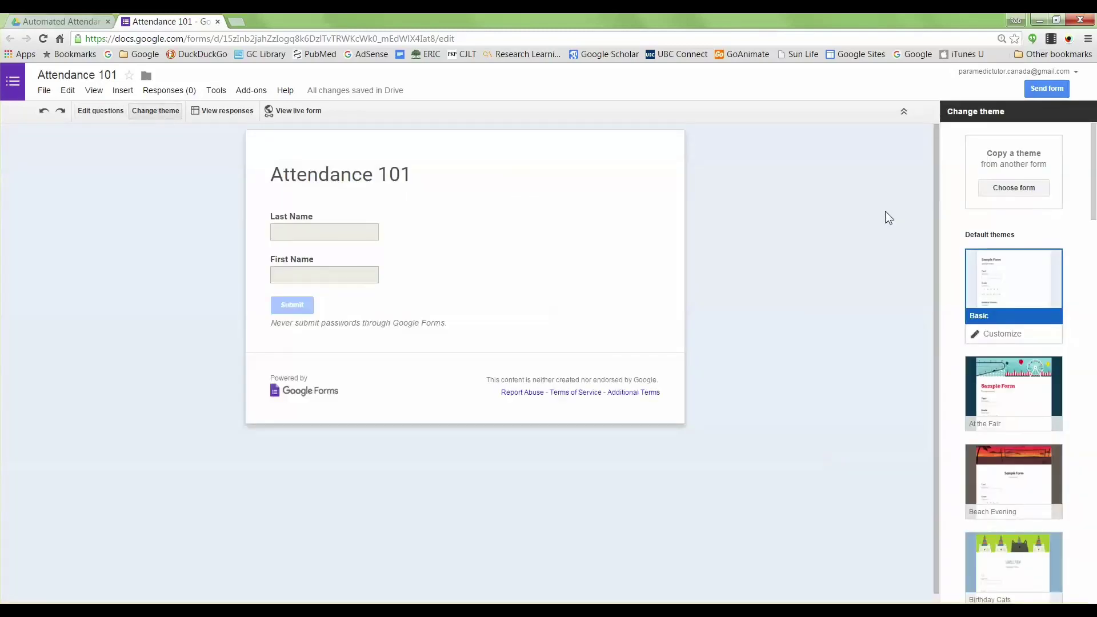
scroll(1051, 313, "down", 5)
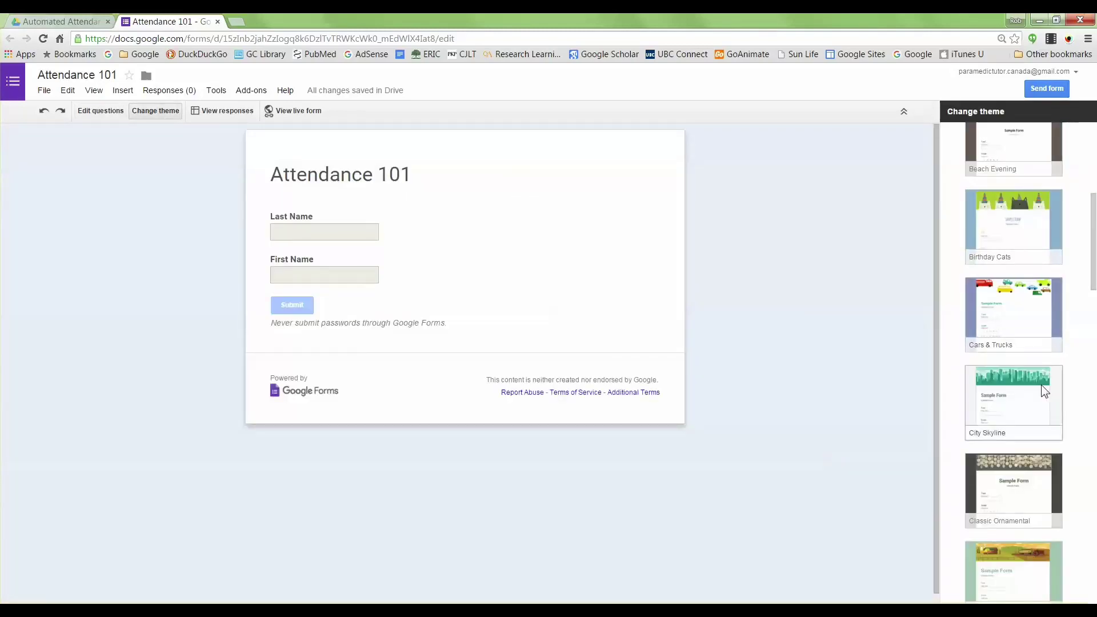
left_click(1040, 386)
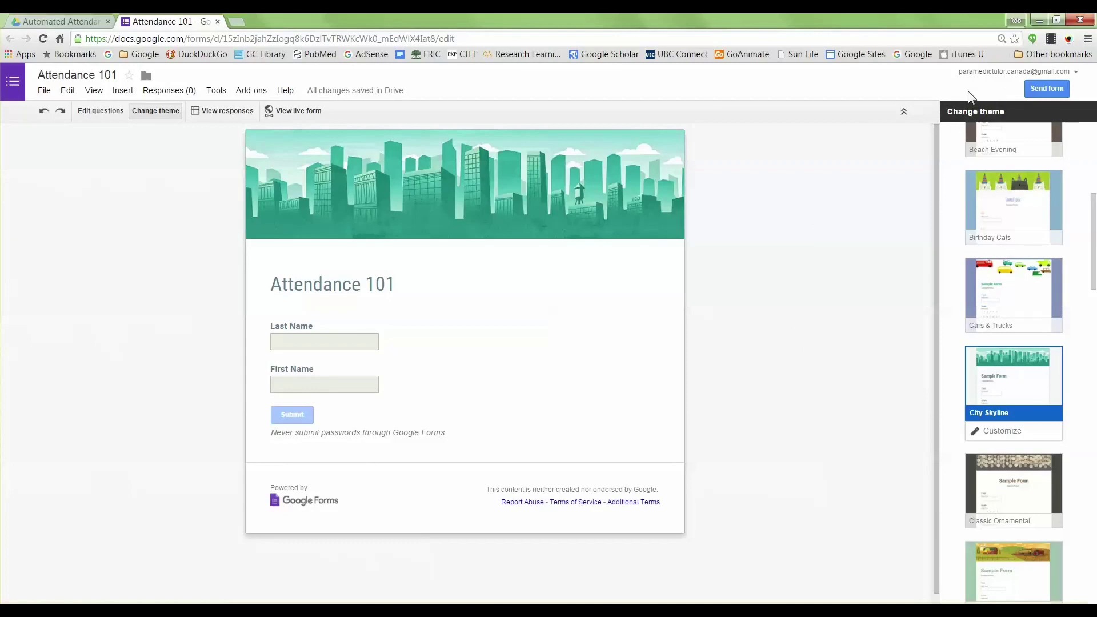
Step: Copy the form's share link from the Send form options
left_click(1048, 88)
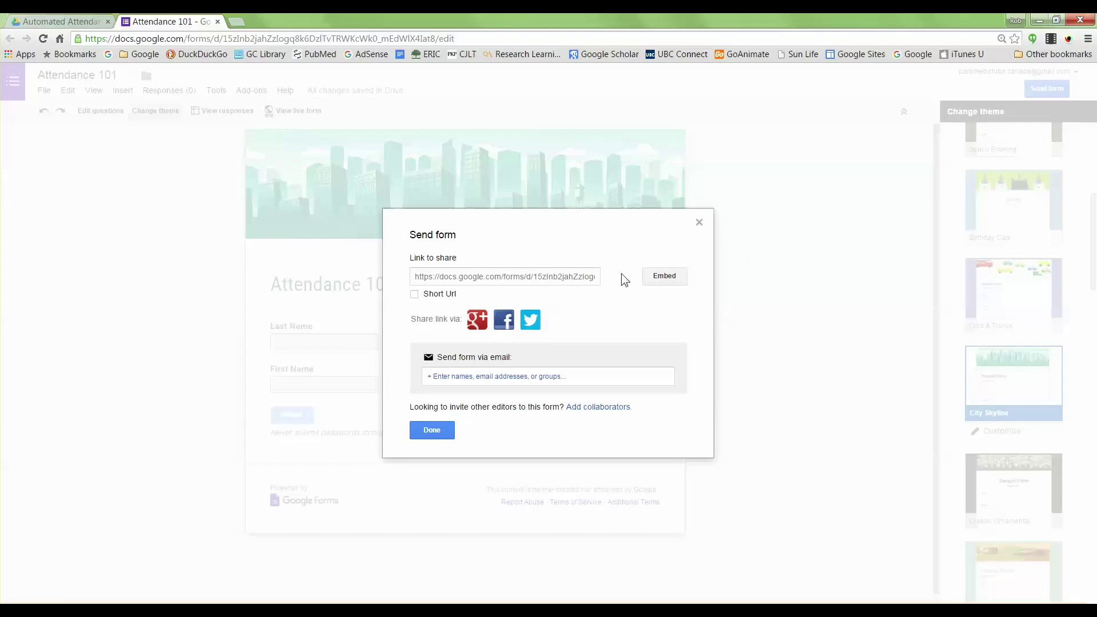
left_click(516, 277)
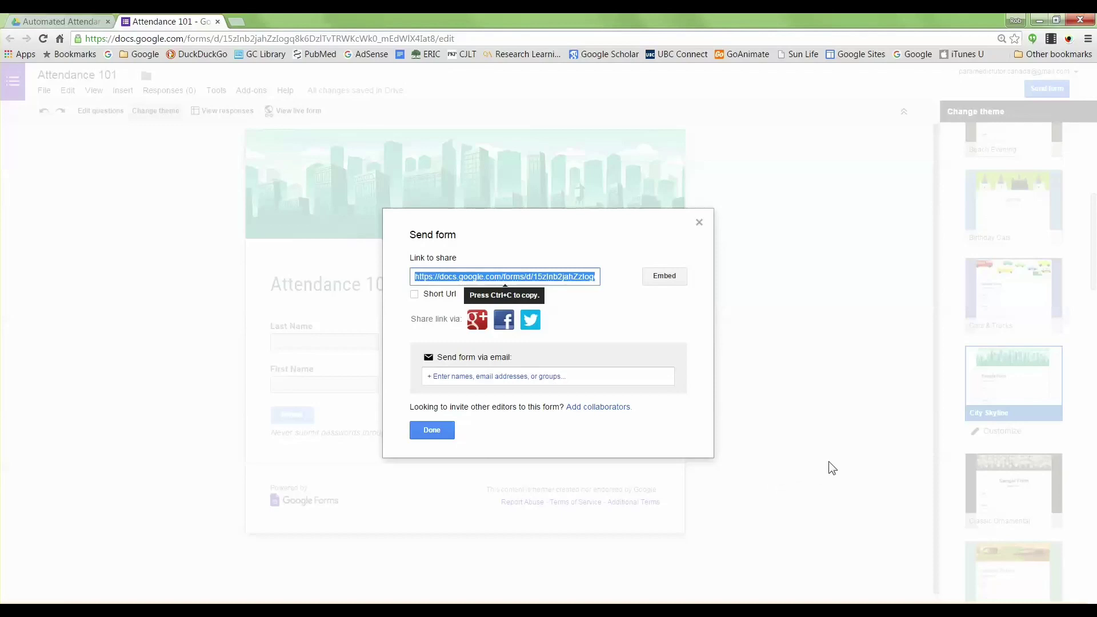
left_click(439, 430)
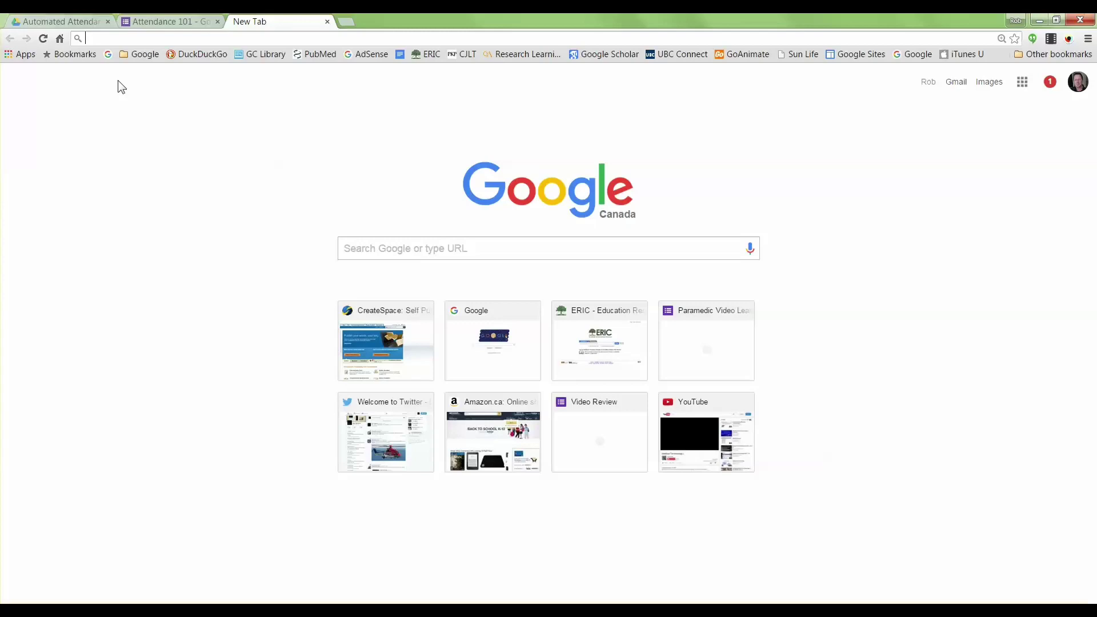
Step: Launch the QR Code Generator web app from Chrome's Apps page
left_click(16, 55)
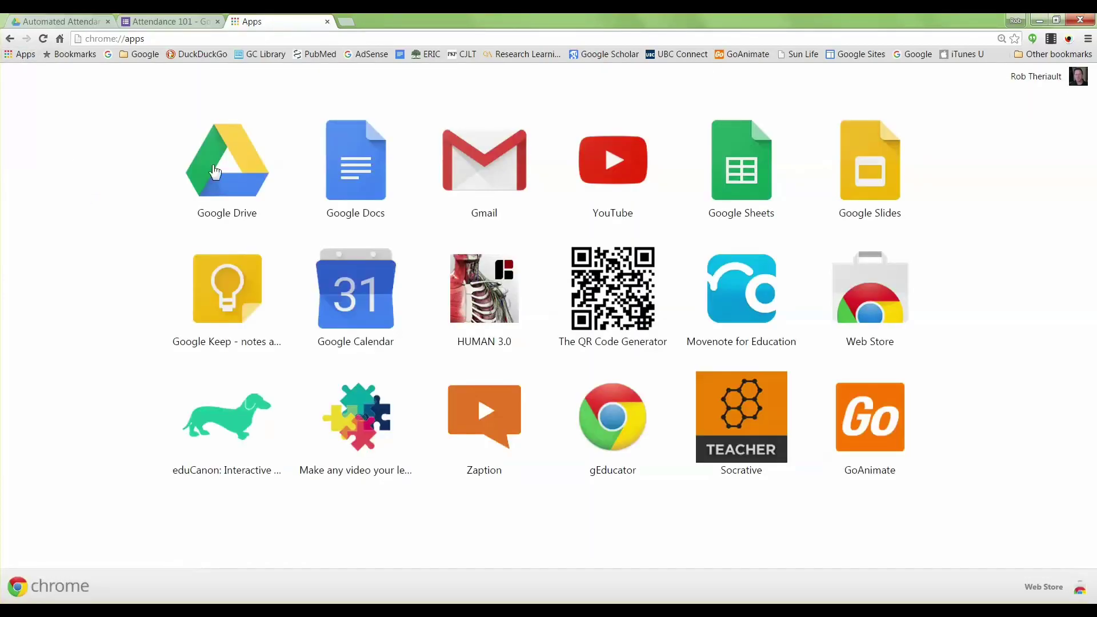
left_click(604, 292)
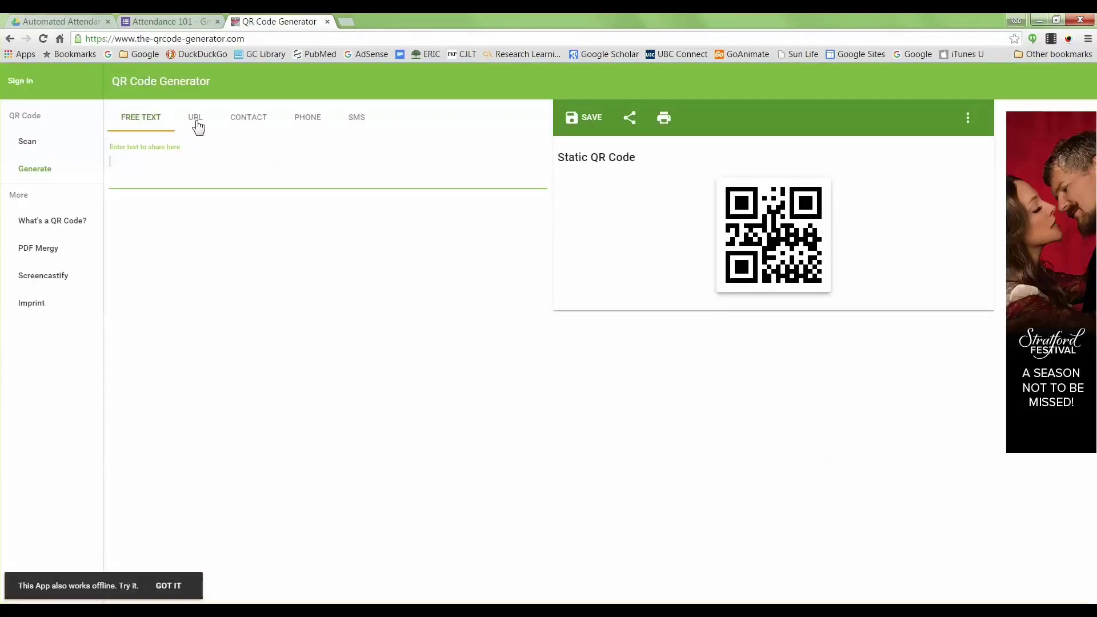
Step: Generate a URL QR code from the pasted form link and bring up the image's options
left_click(195, 120)
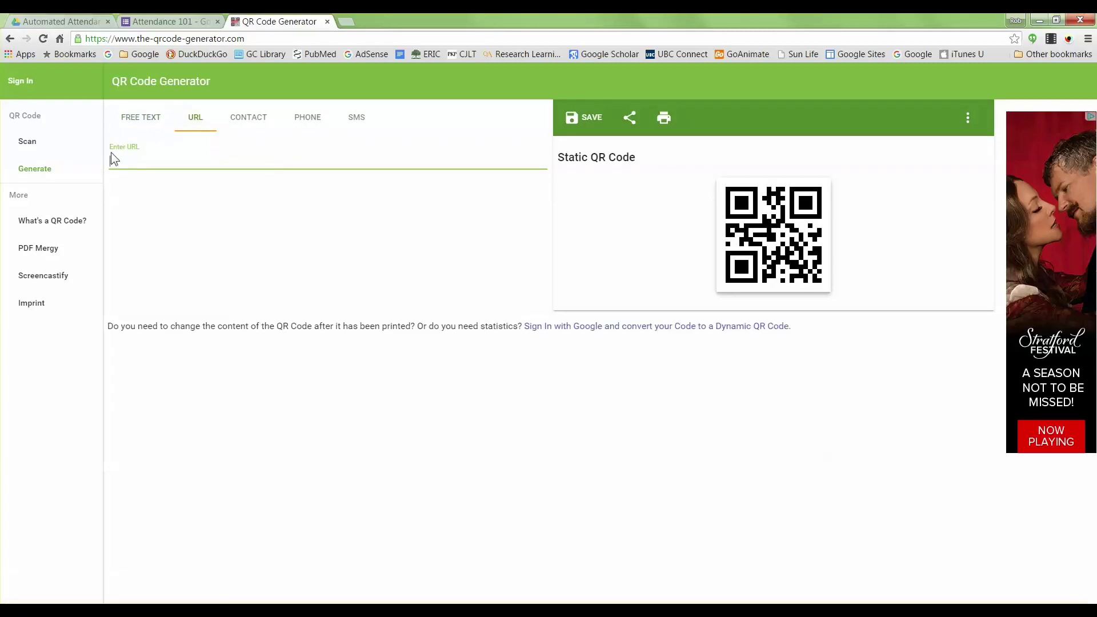
type("https://docs.google.com/forms/d/15zInb2jahZzIogq8k6DzITvTRWKcWk0_mEdWlX4Iat8/viewform?usp=send_form")
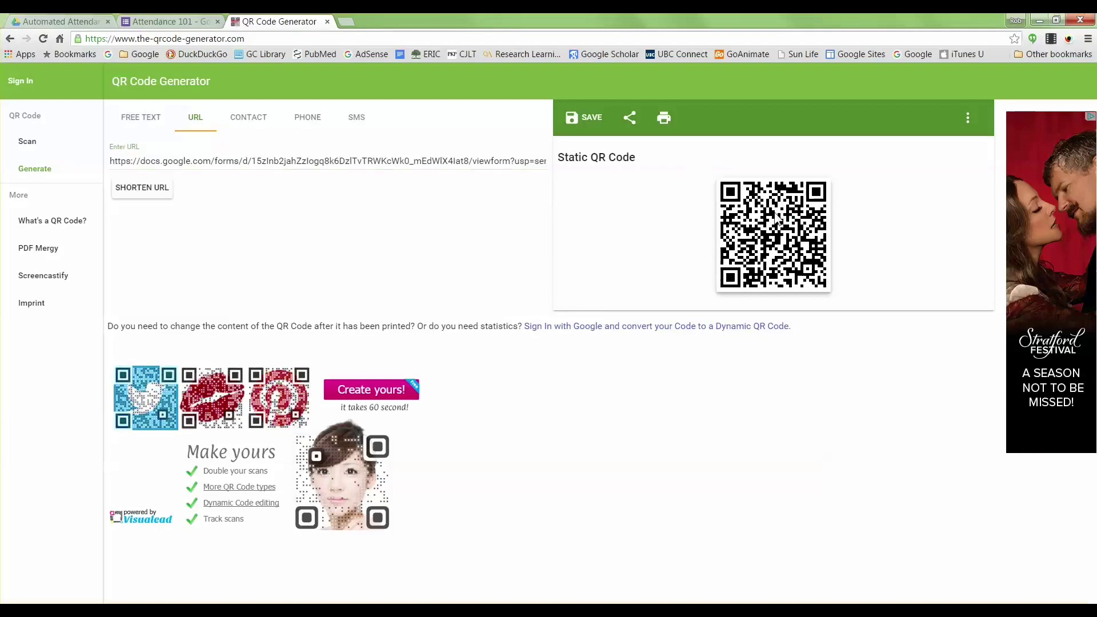
right_click(785, 223)
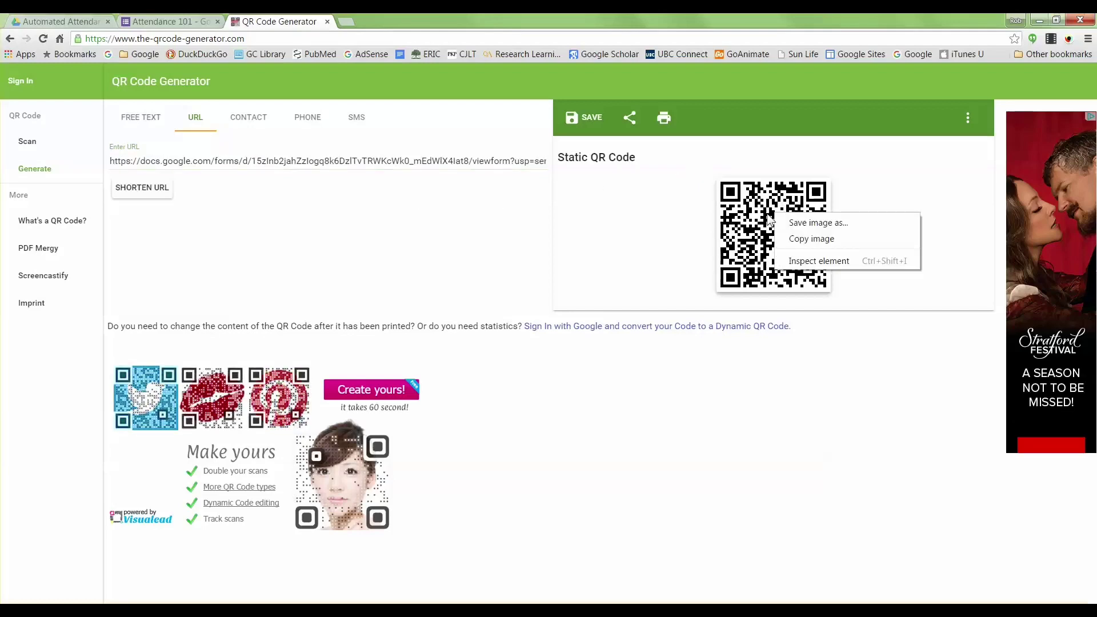
Step: Save the QR code image to the Desktop as attendance101.png
left_click(799, 222)
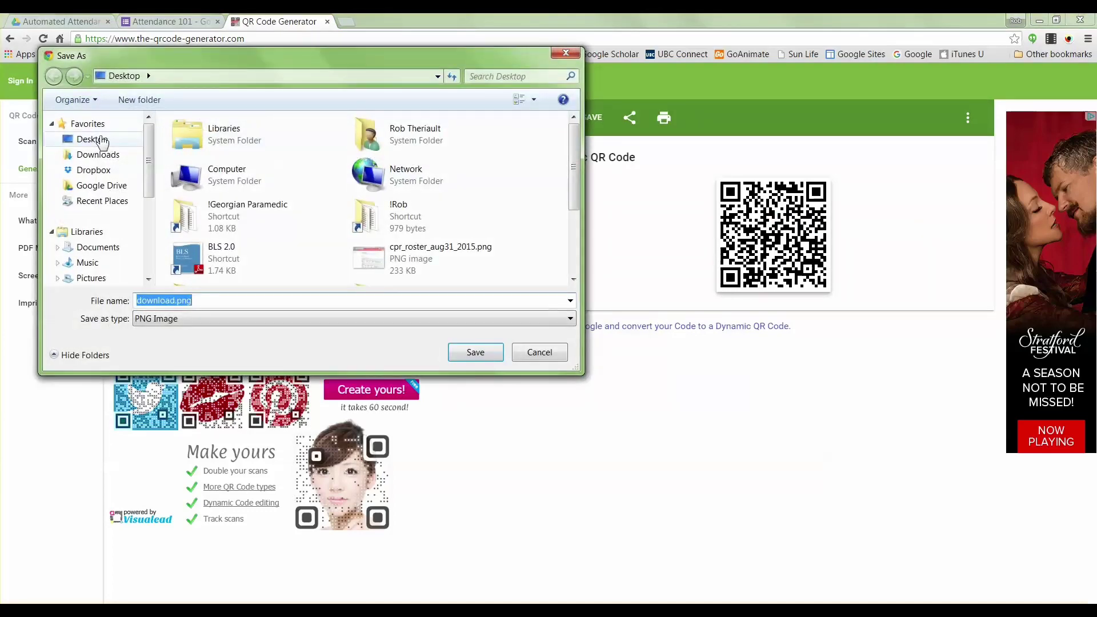
left_click(172, 301)
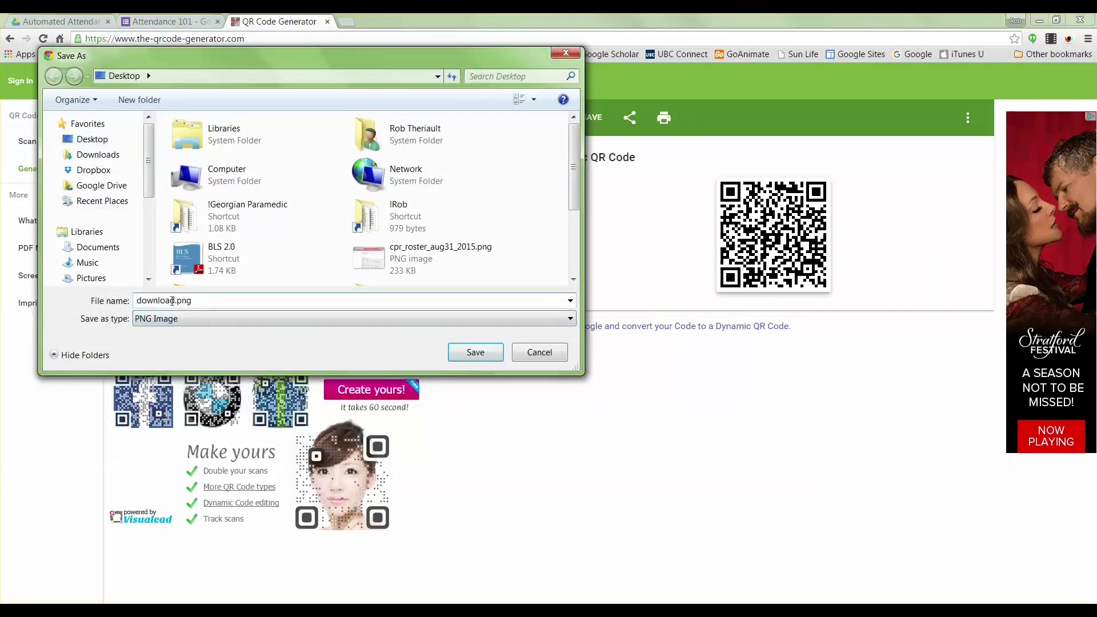
left_click_drag(175, 301, 136, 301)
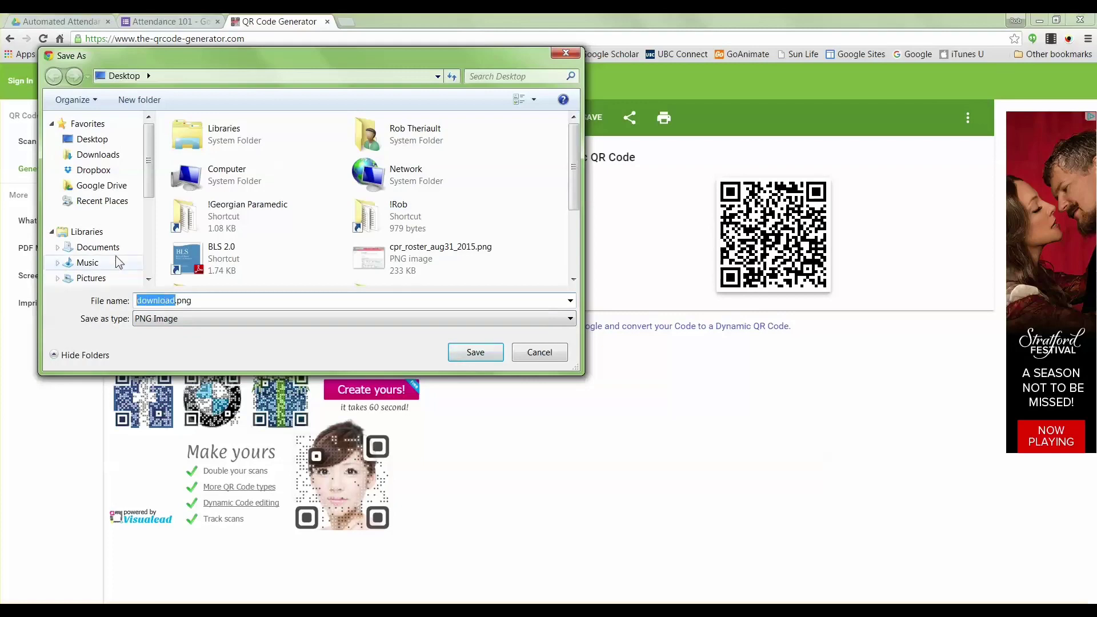
type("attendance")
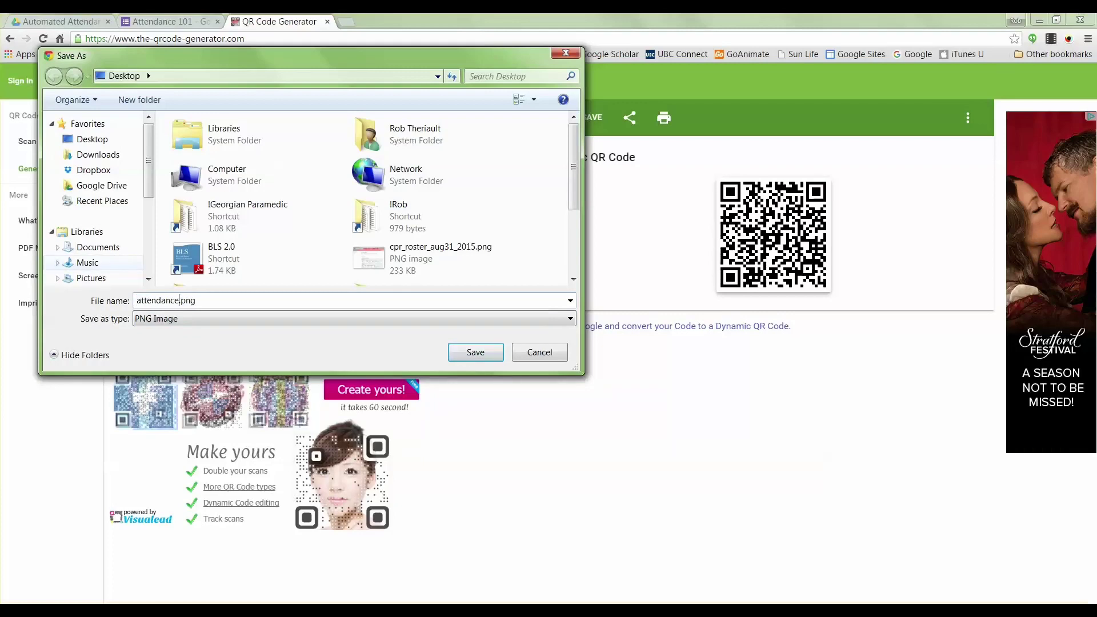
type("101")
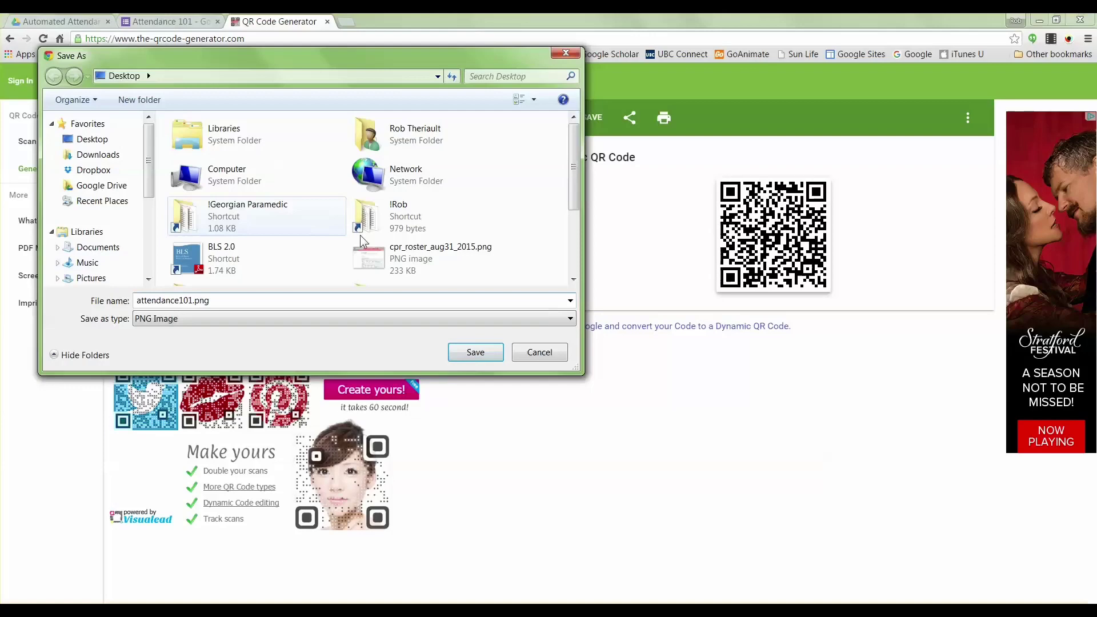
left_click(486, 350)
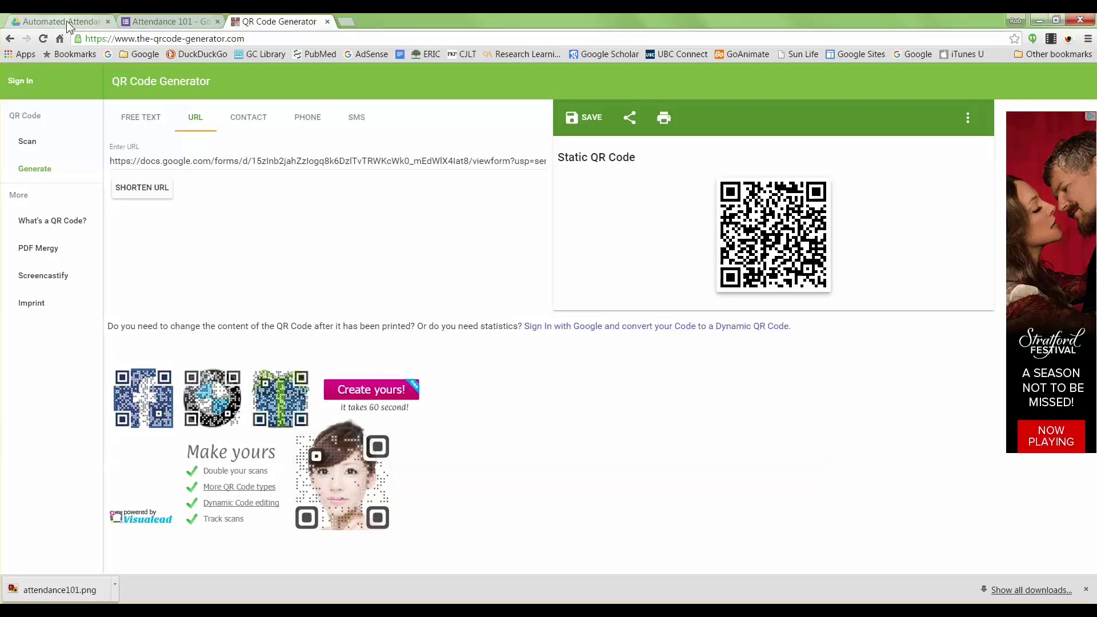
Step: Select the Attendance 101 (Responses) file in the Automated Attendance folder, then minimize Chrome
left_click(92, 22)
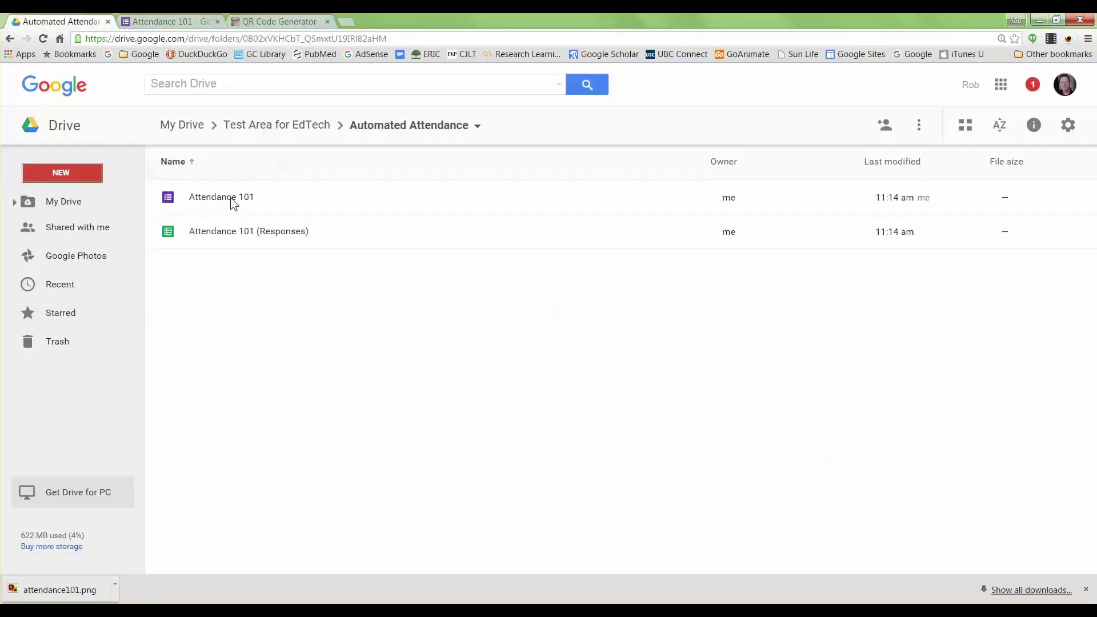
left_click(220, 232)
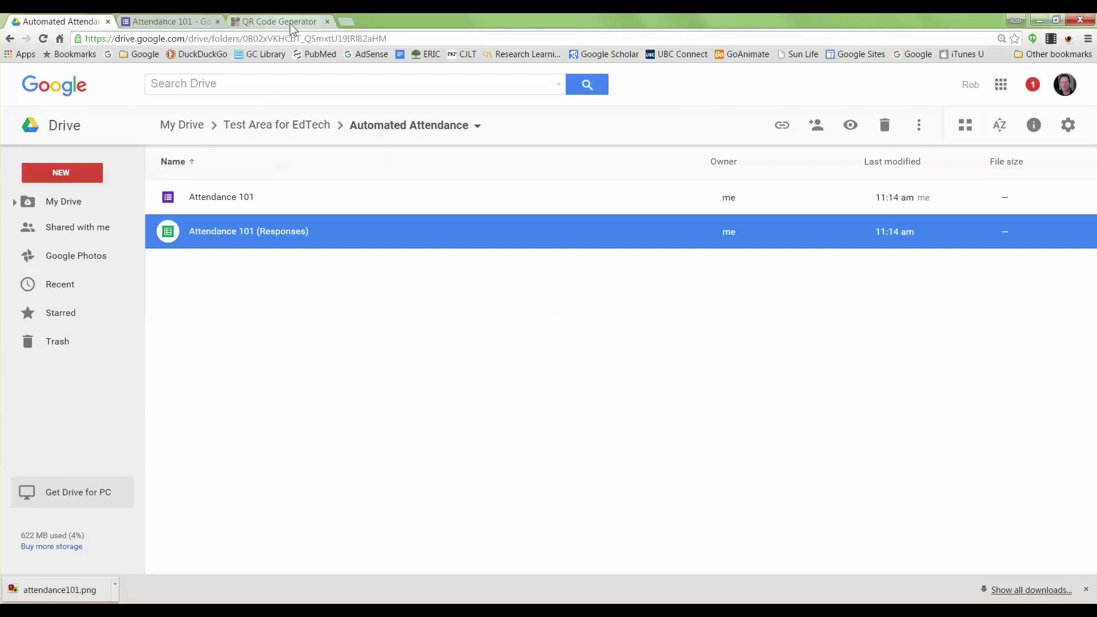
left_click(1040, 21)
Step: Open attendance101.png from the desktop and zoom in on the QR code
double_click(189, 184)
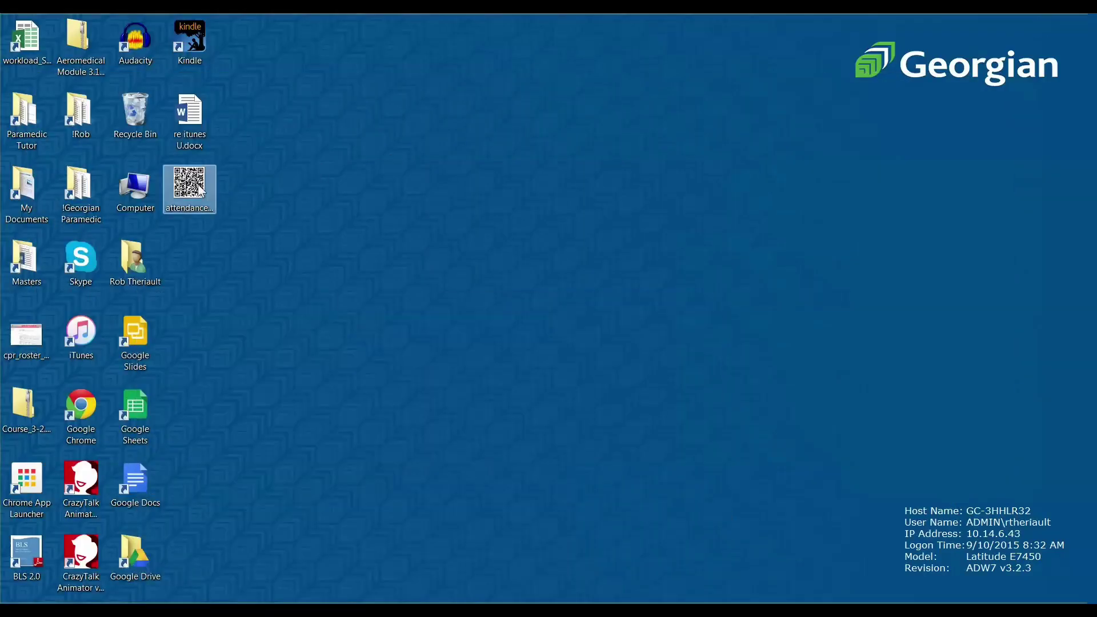
scroll(756, 285, "up", 5)
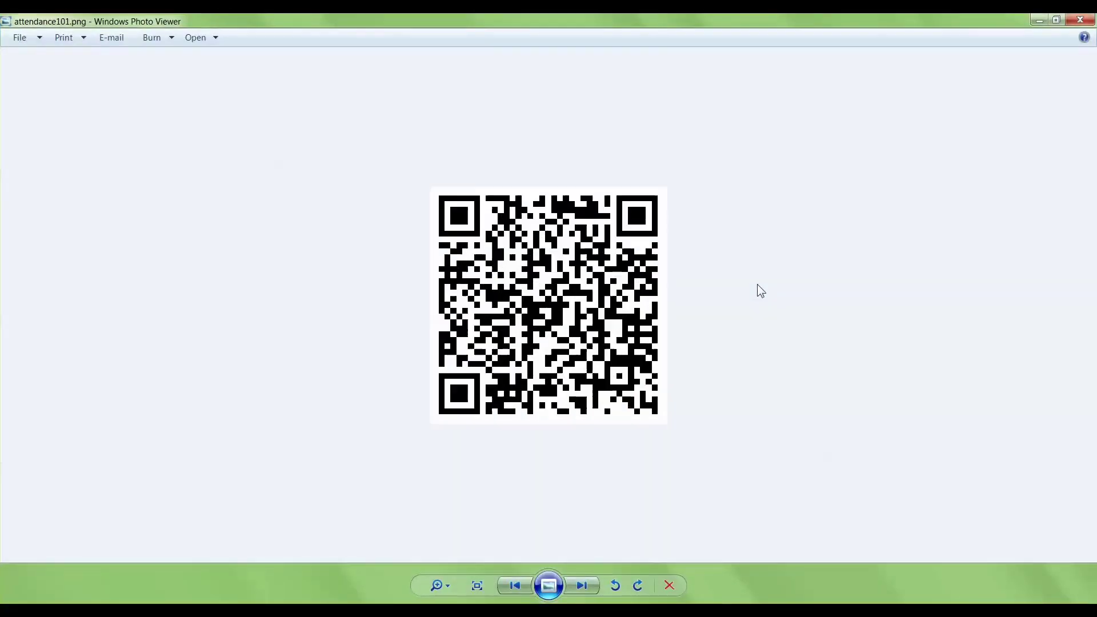
scroll(798, 275, "down", 1)
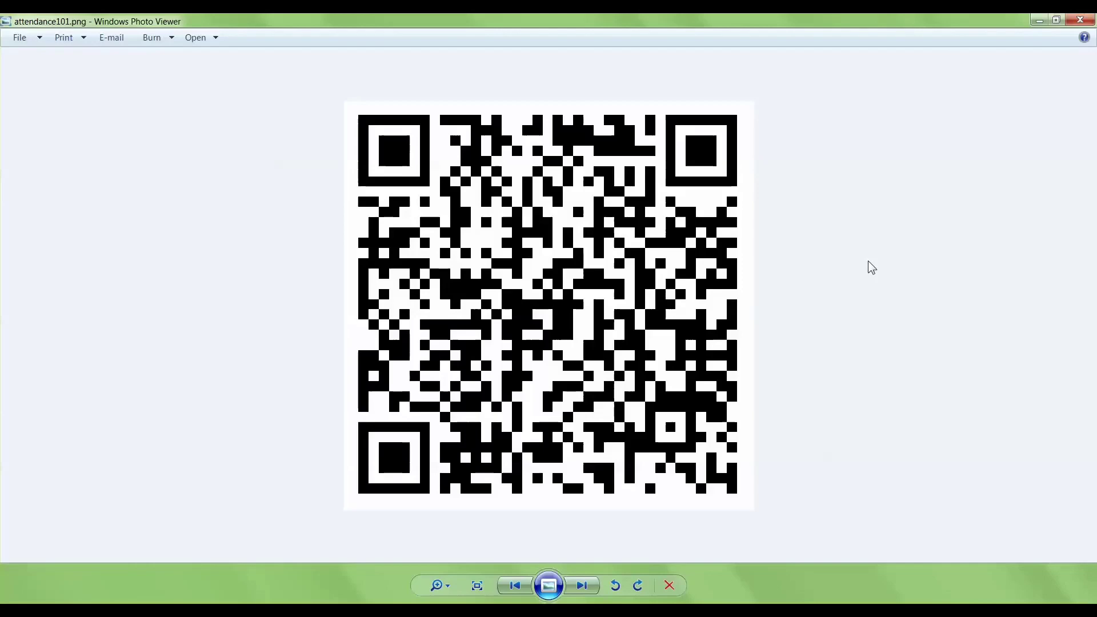
Step: Load the live Attendance 101 form in Chrome by pasting its link
left_click(345, 603)
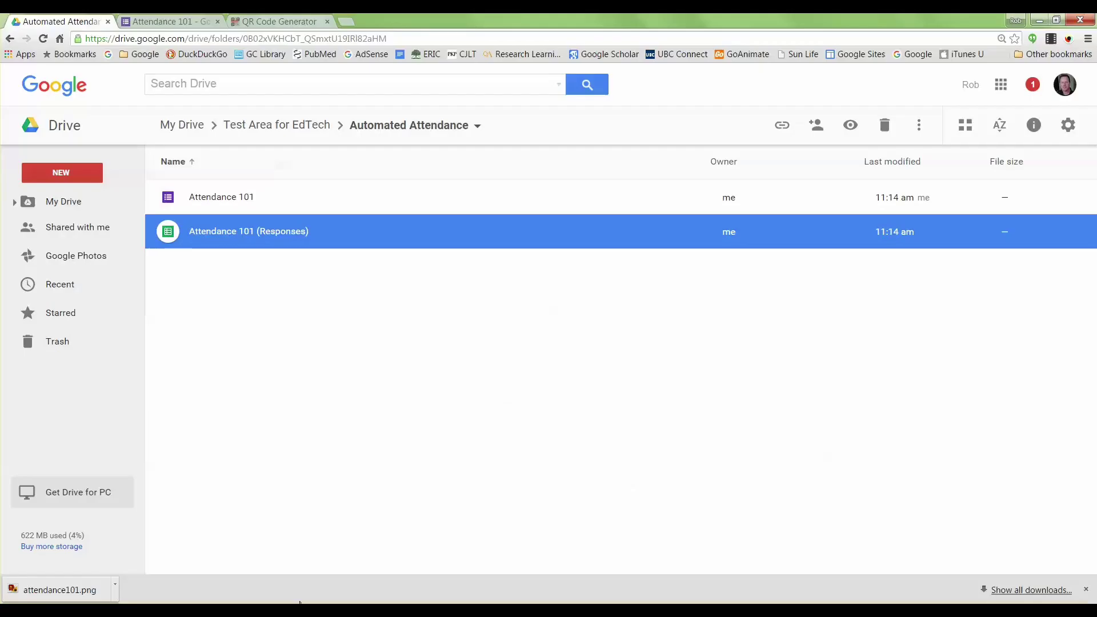
left_click(296, 25)
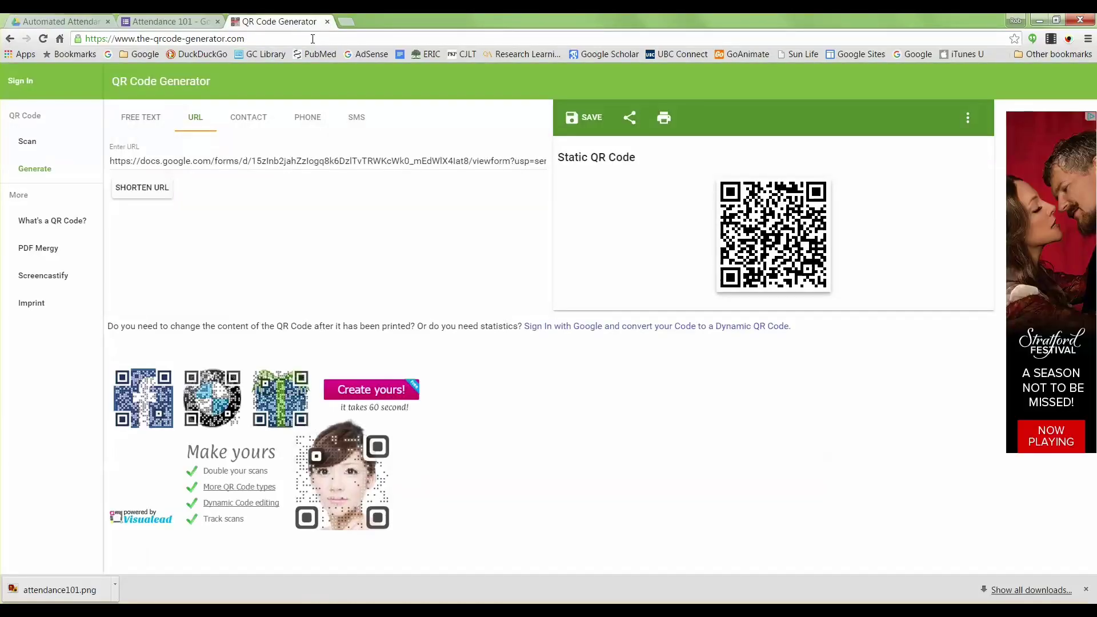
left_click(313, 38)
type("https://docs.google.com/forms/d/15zInb2jahZzlogq8k6DzlTvTRWKcWk0_mEdWlX4Iat8/viewform?usp=send_form")
key("Return")
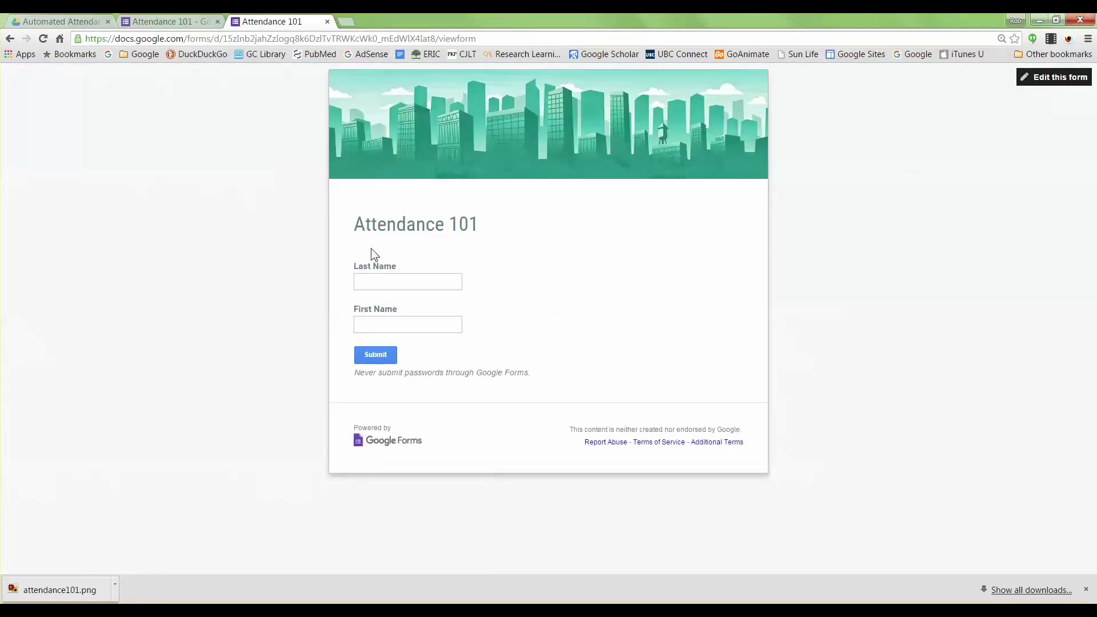
Step: Fill in a test last name and first name and submit the response
left_click(371, 280)
key("Tab")
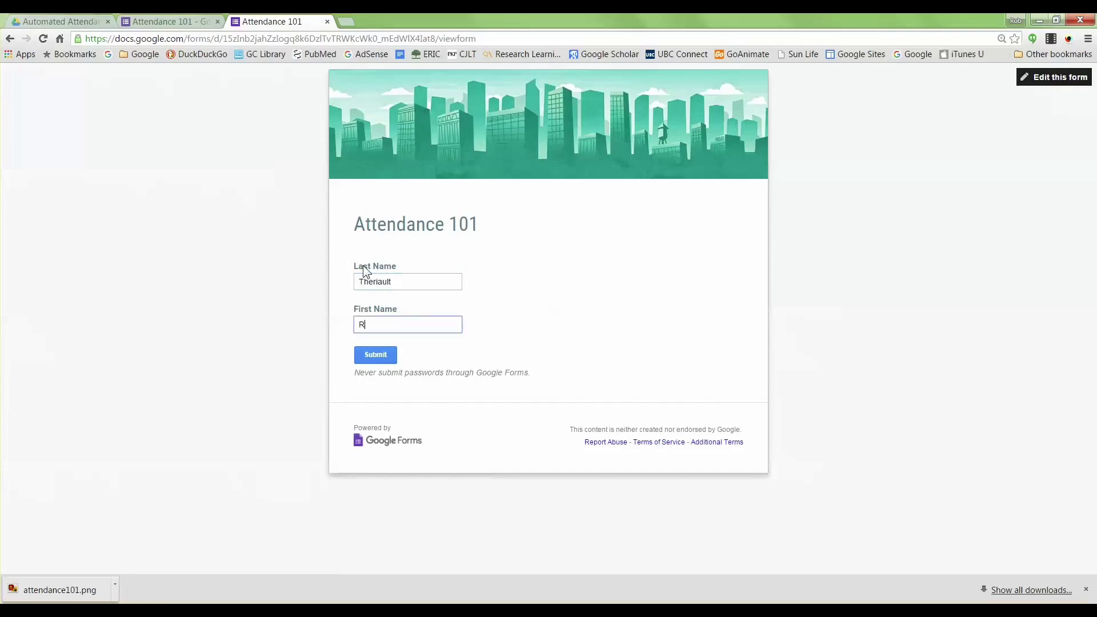
left_click(370, 352)
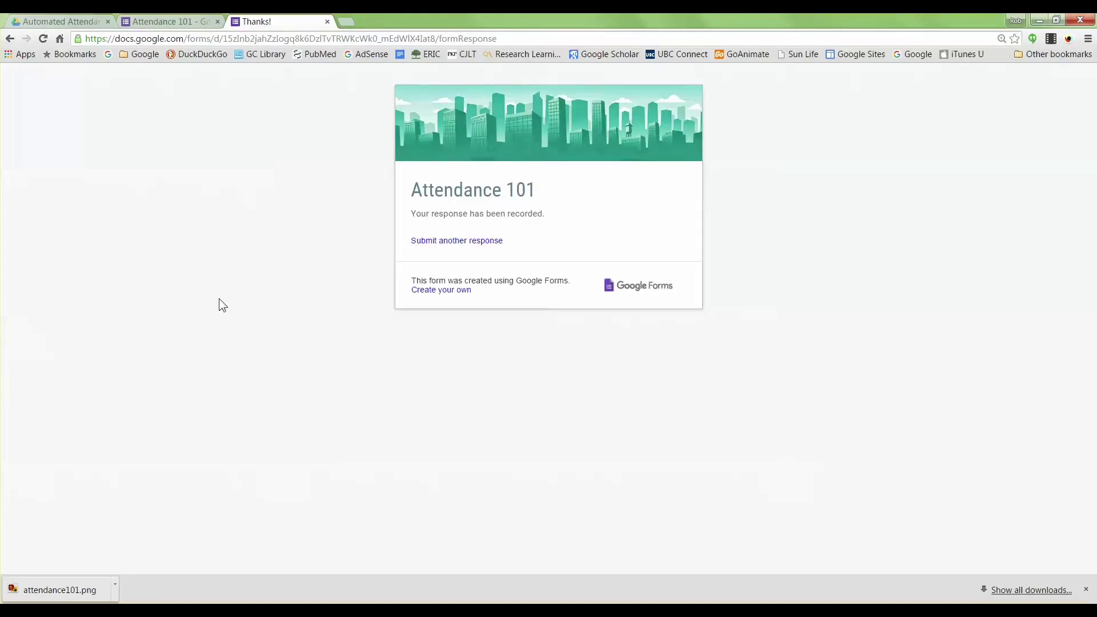
left_click(40, 22)
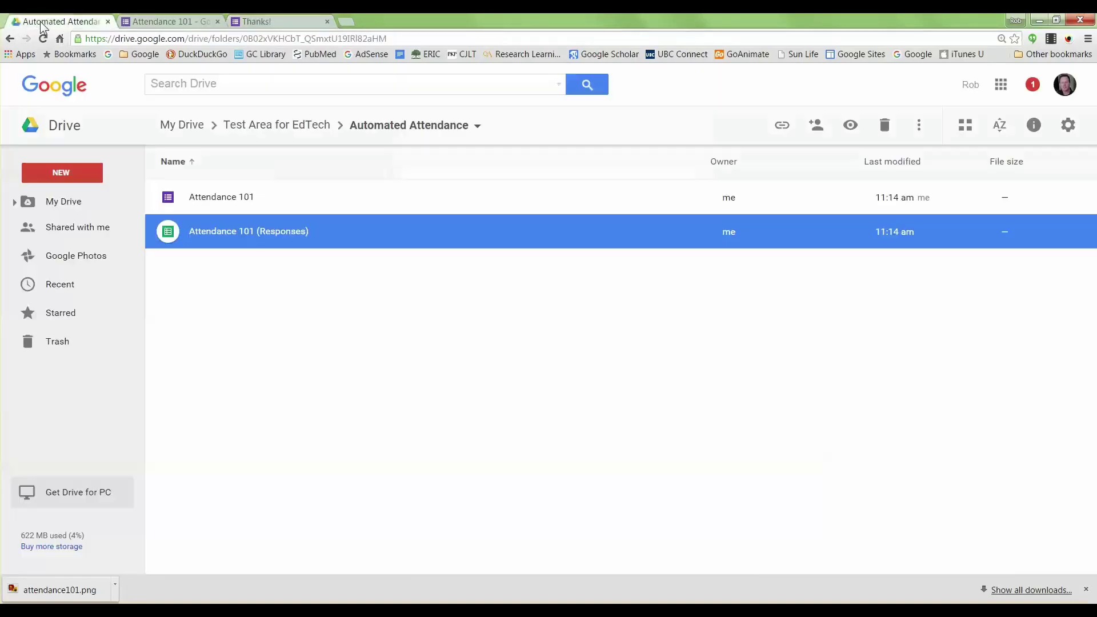
Step: Open Attendance 101 (Responses) from Drive and check row 2's timestamp, last name and first name
left_click(230, 201)
left_click(226, 237)
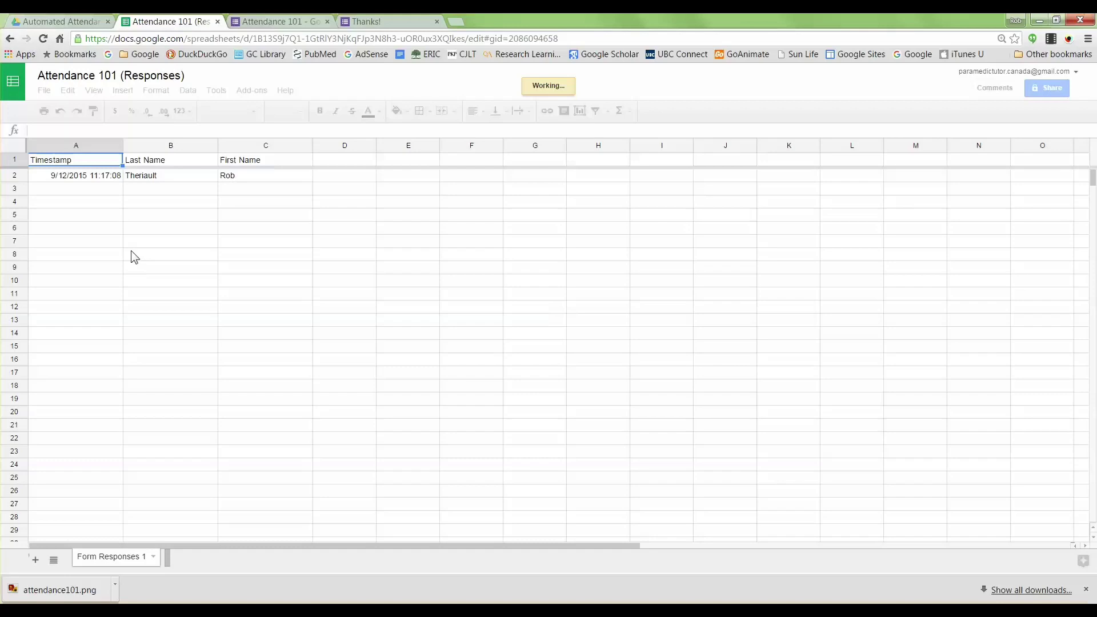
left_click(92, 178)
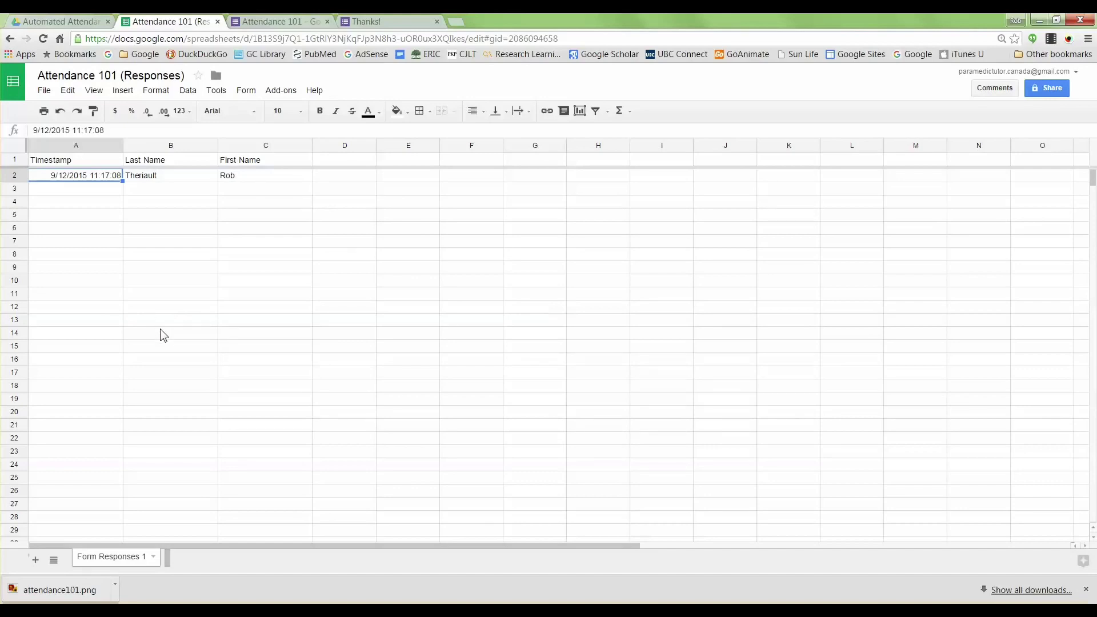
left_click(160, 176)
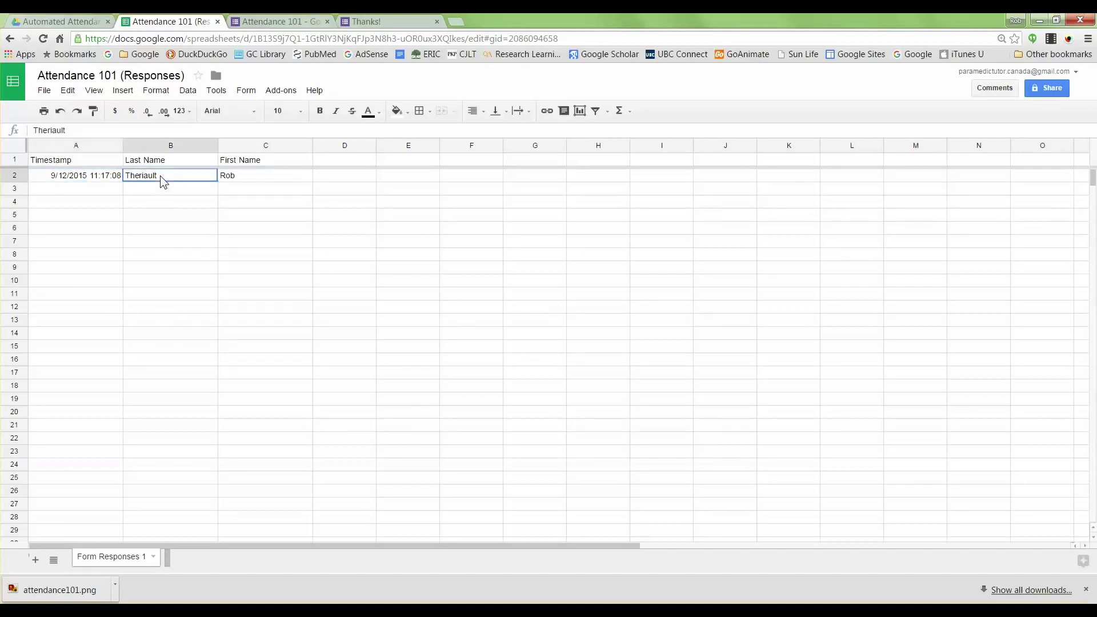
left_click(229, 174)
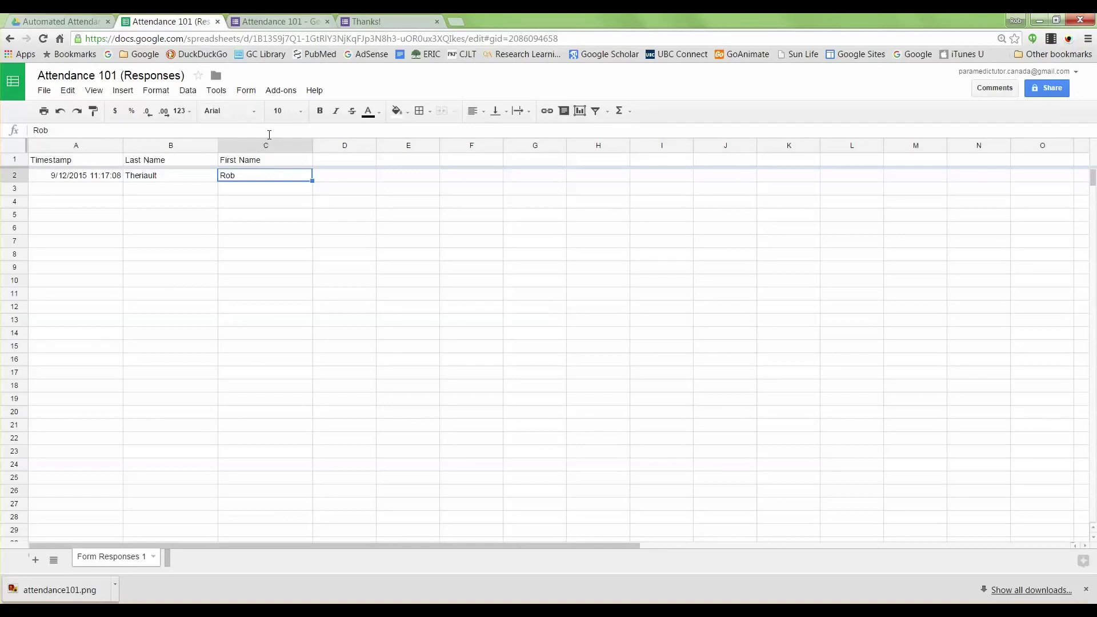
Step: Move between the Drive folder and response sheet tabs, ending on the Attendance 101 form editor
left_click(87, 24)
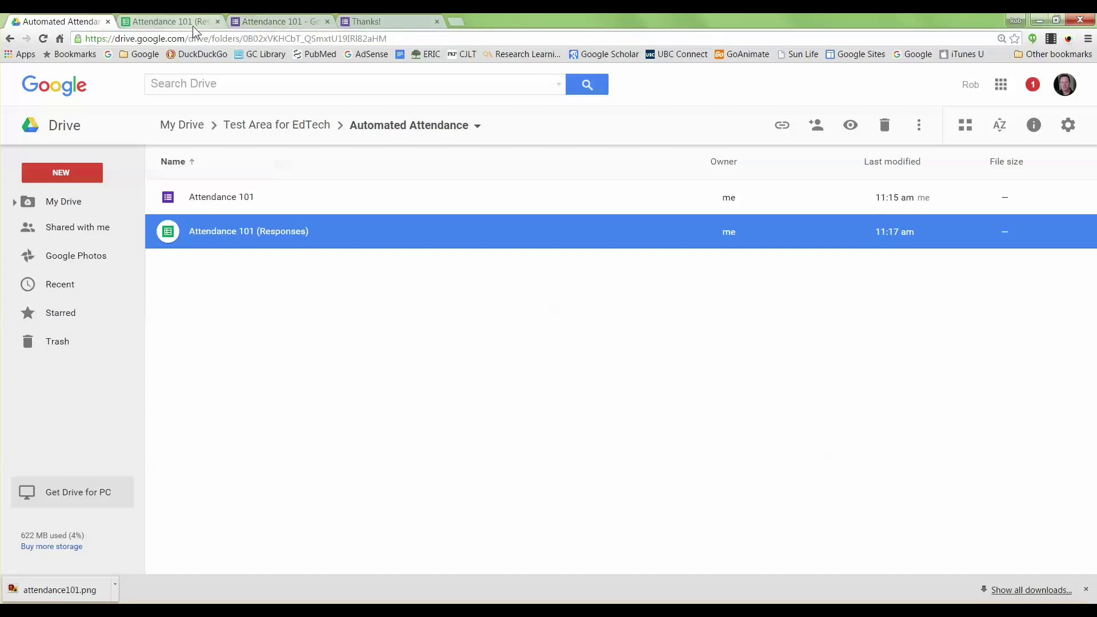
left_click(177, 21)
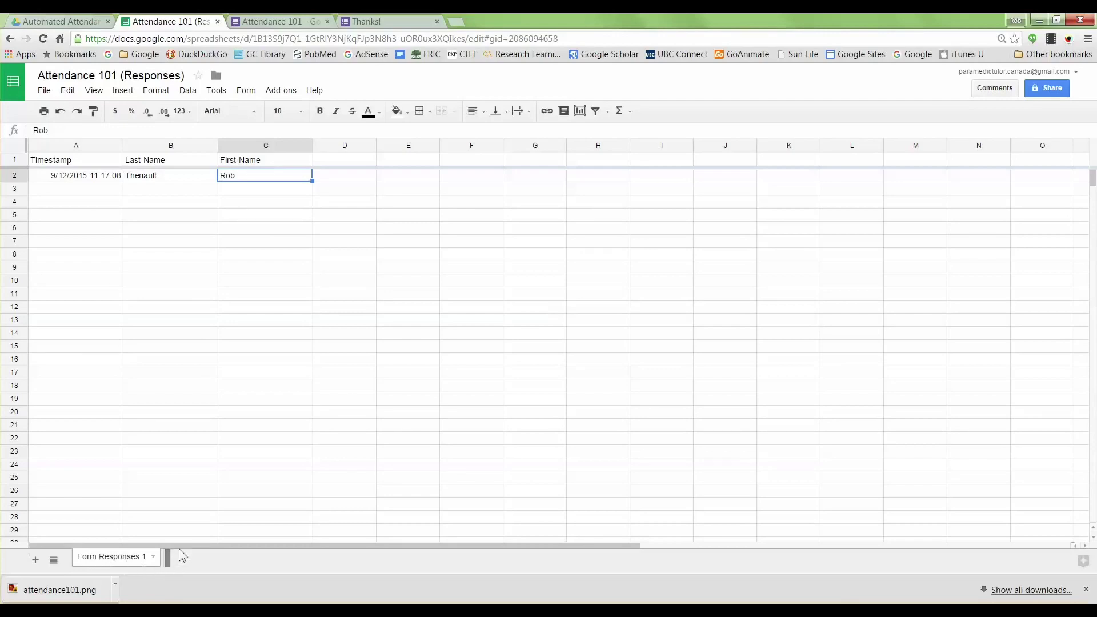
left_click(86, 22)
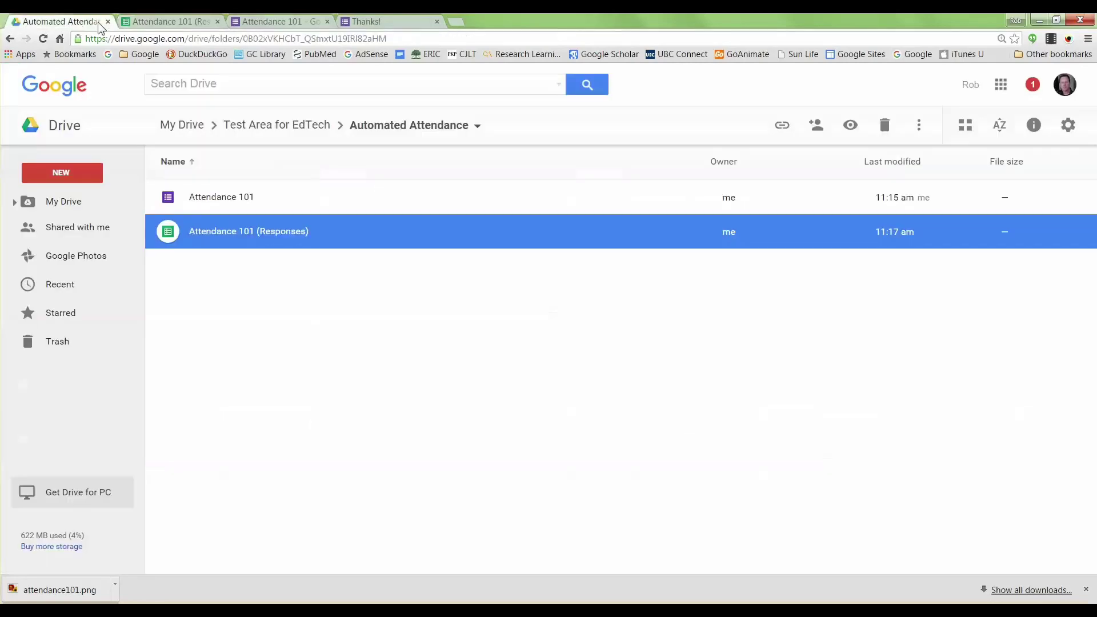
left_click(265, 21)
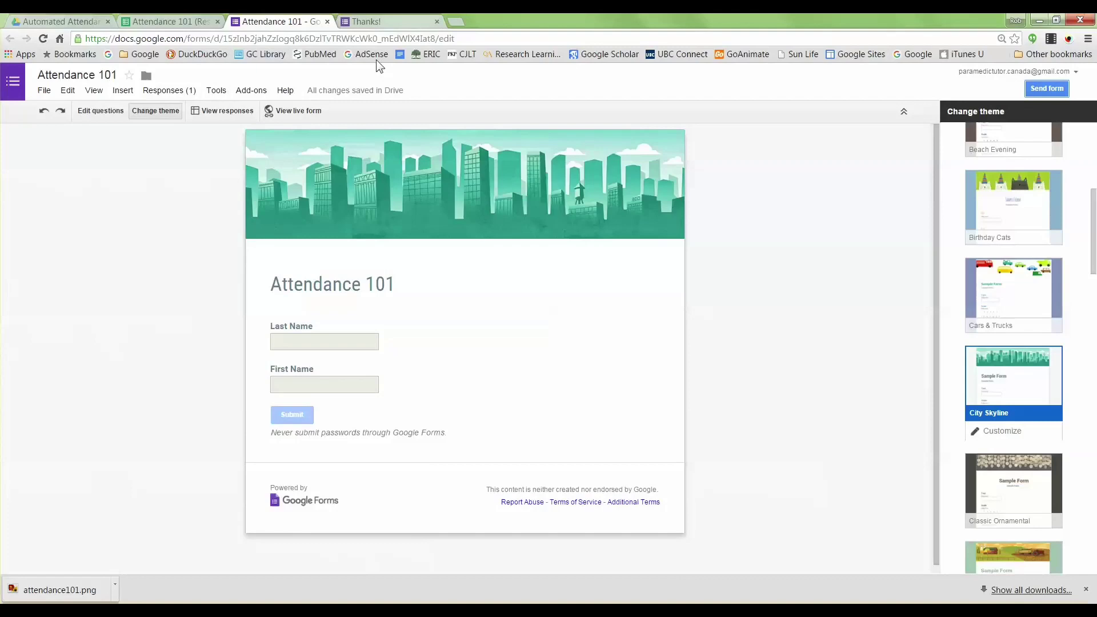
Step: Check the Responses (1) options without changing anything, then return to the Automated Attendance folder
left_click(186, 90)
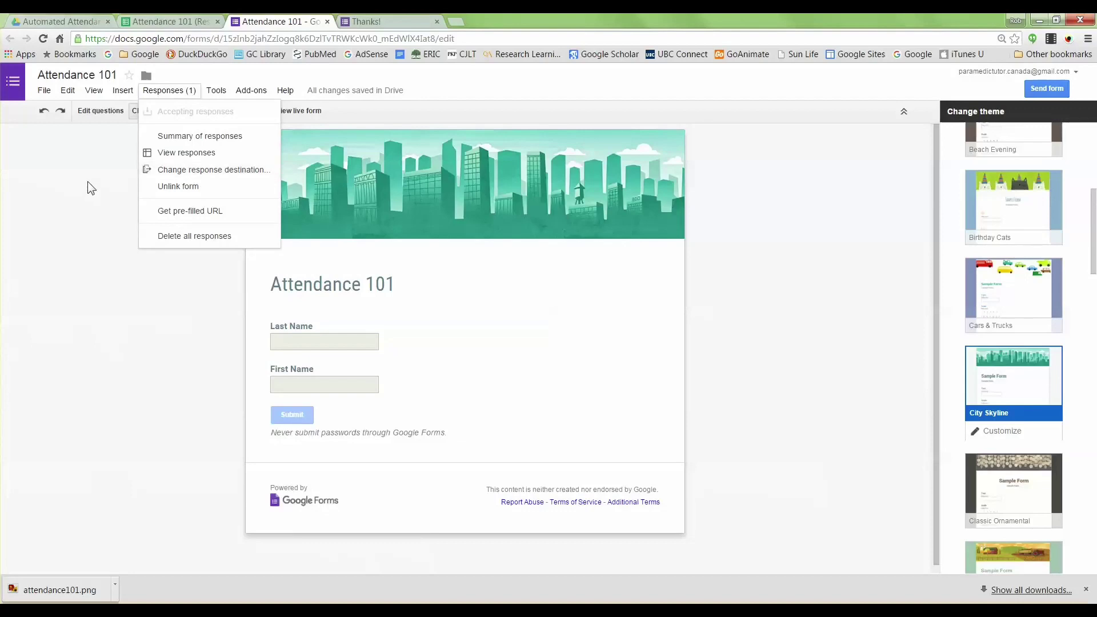
left_click(84, 118)
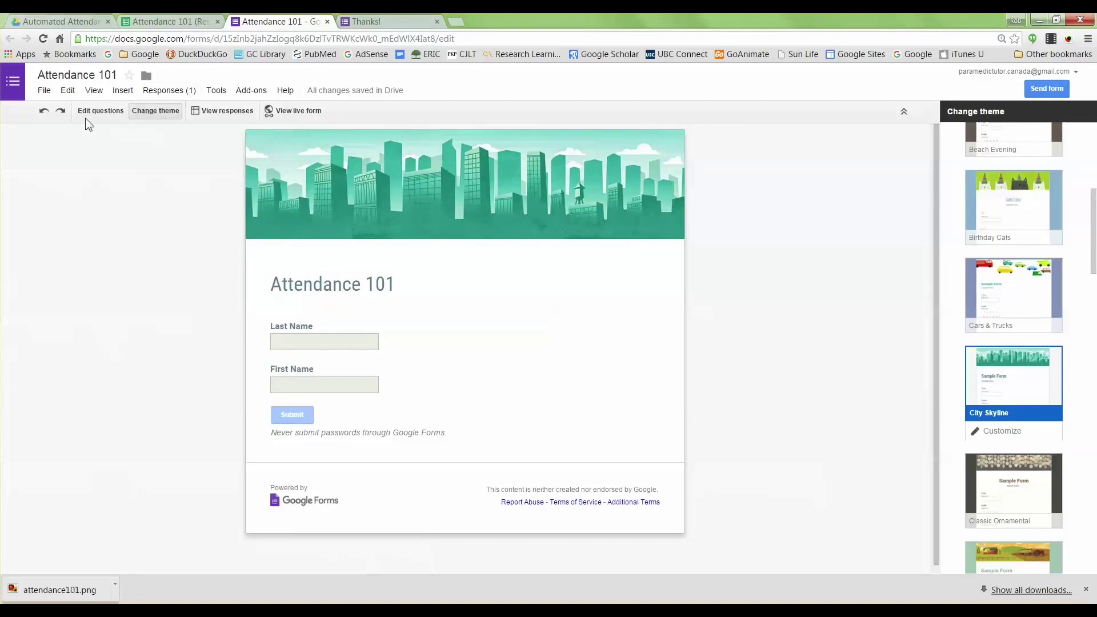
left_click(60, 21)
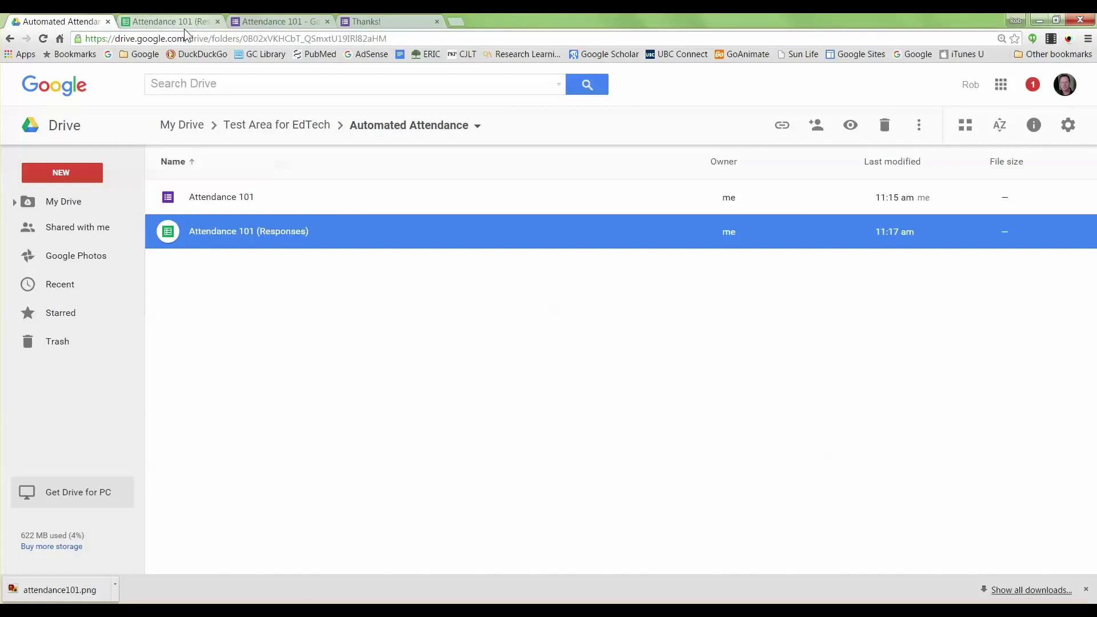
left_click(180, 21)
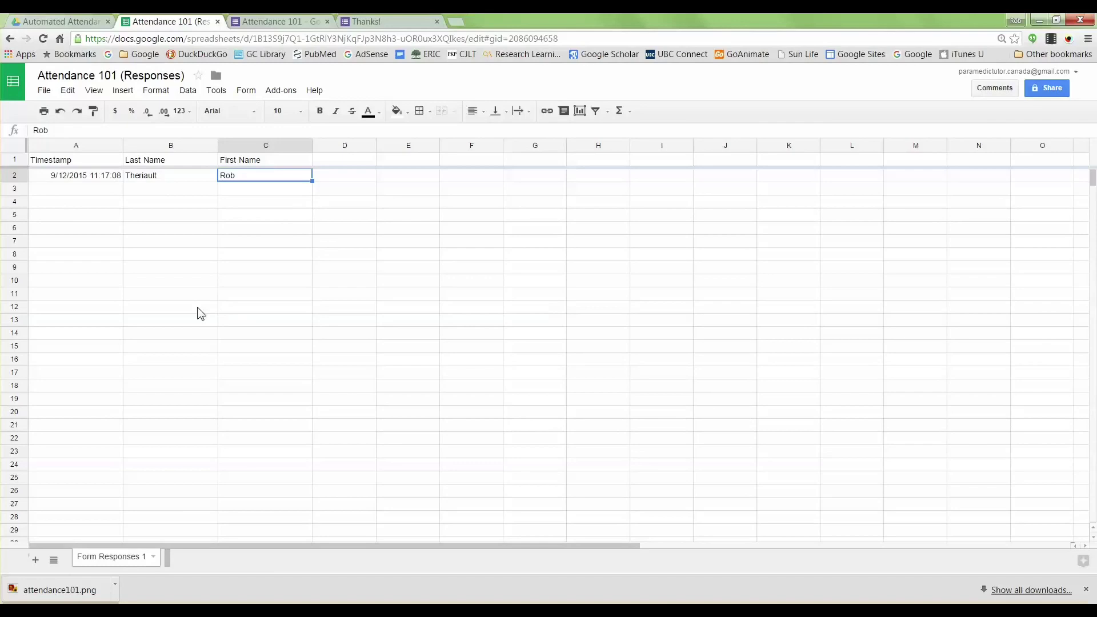
left_click(57, 22)
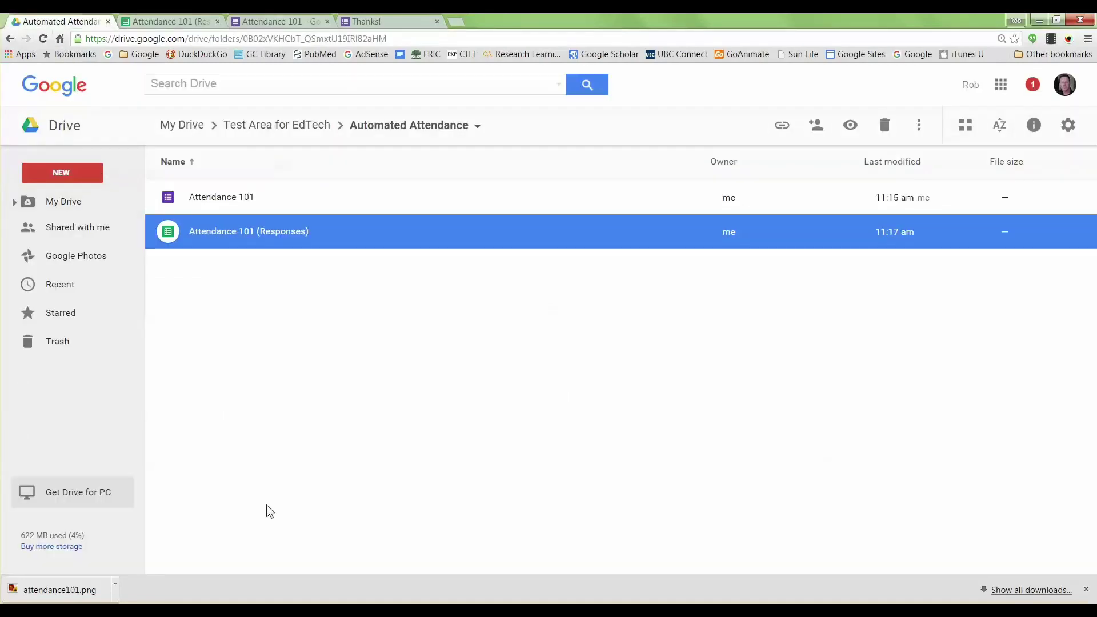